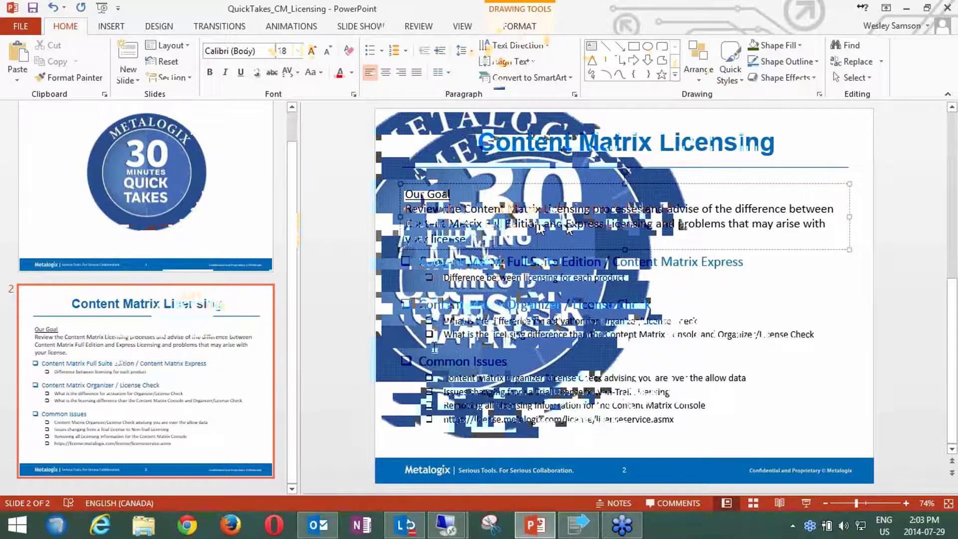
Switch to the sharepoint2013b Remote Desktop session, then minimize it to reach the local console.
left_click(447, 525)
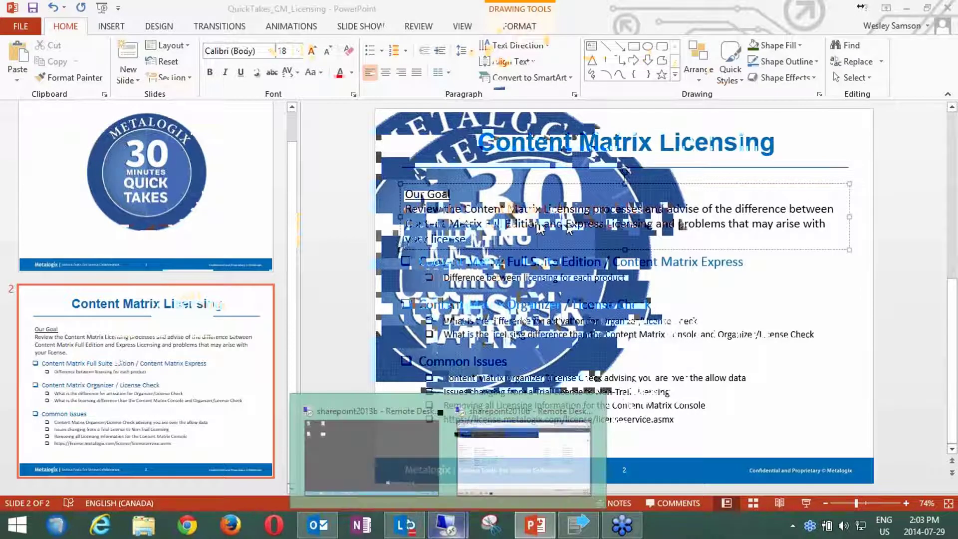
left_click(409, 454)
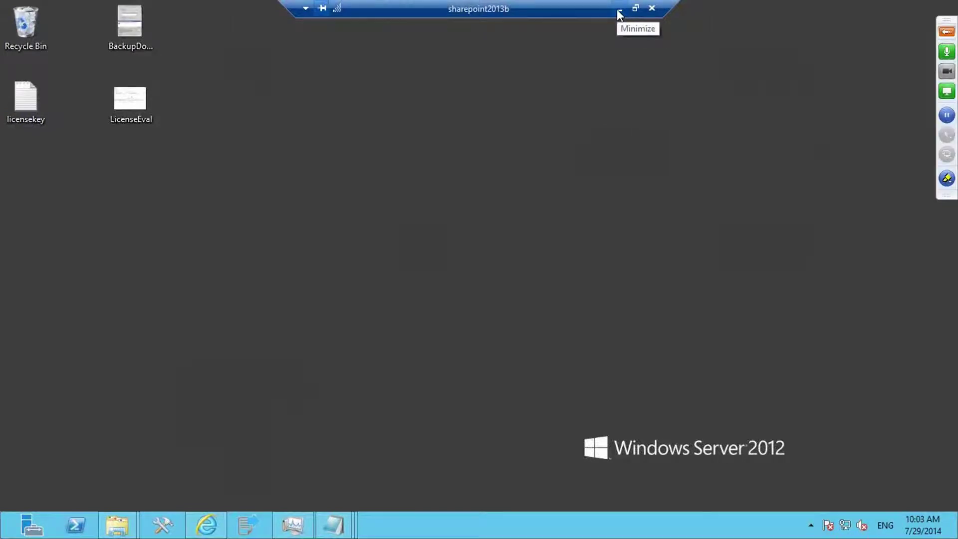
left_click(619, 10)
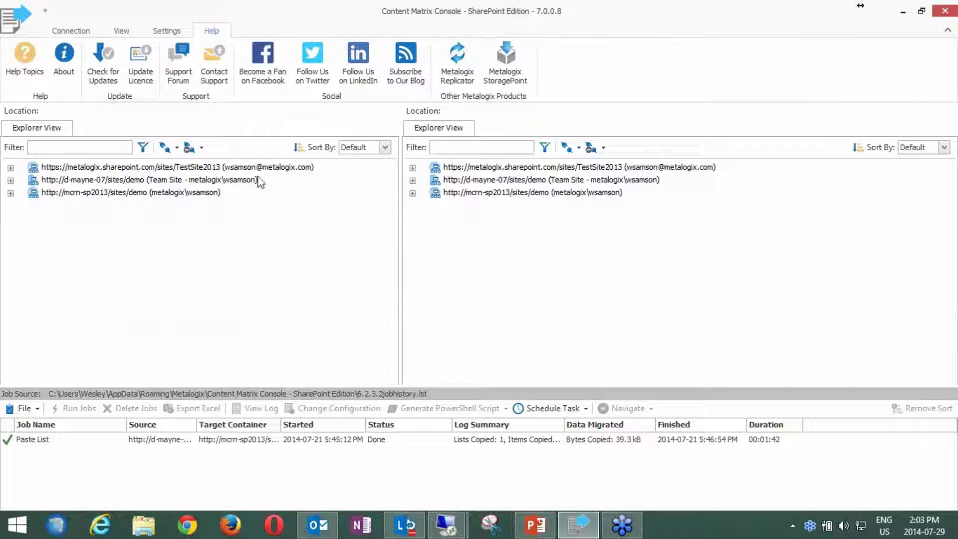
Browse the Connection and View ribbon tabs, ending on the Help tab with its licence options.
left_click(75, 31)
left_click(118, 32)
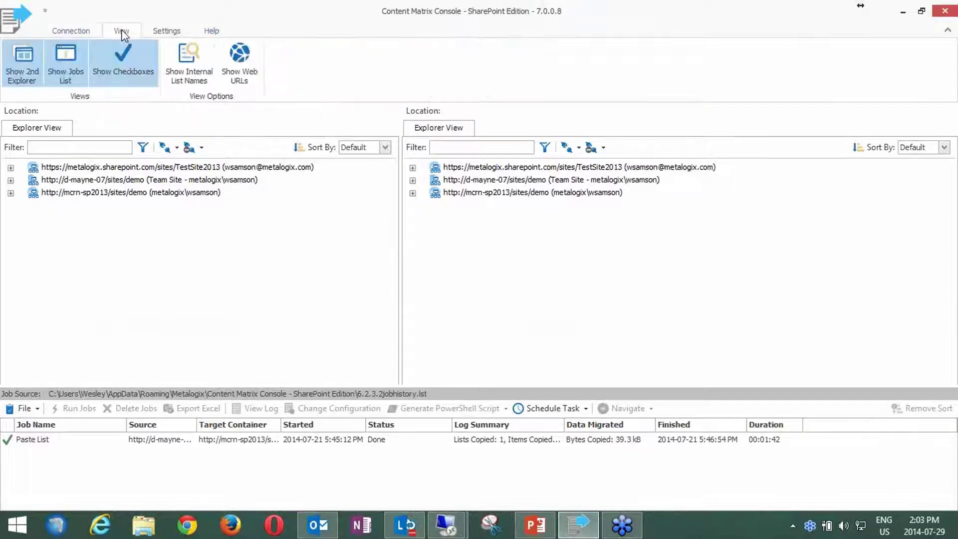
left_click(83, 30)
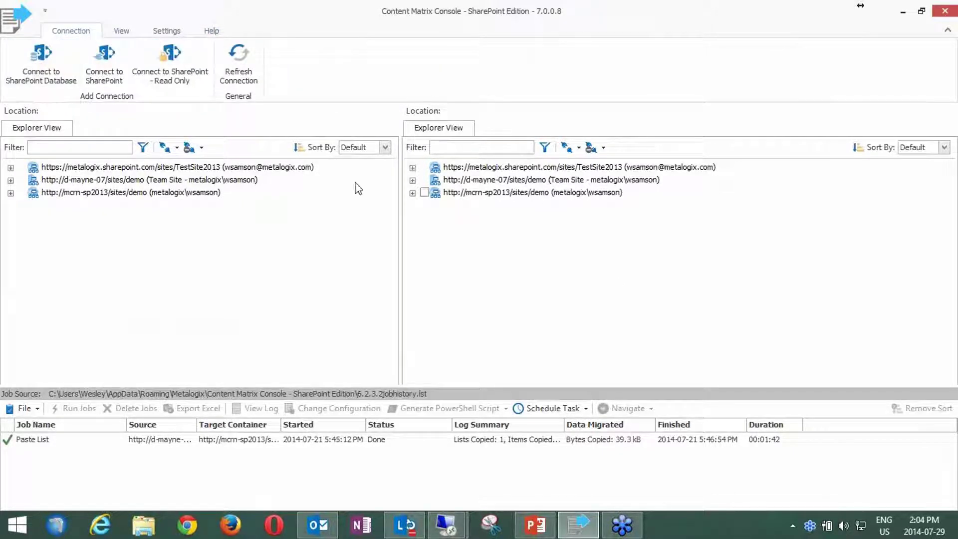
left_click(210, 34)
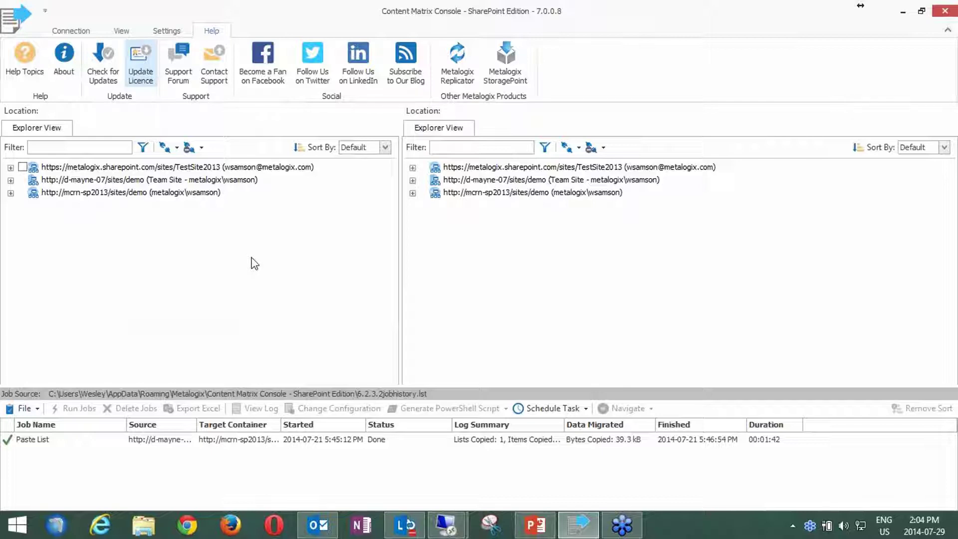
Show the licensing slides briefly, then switch to the sharepoint2010b Remote Desktop session.
left_click(535, 525)
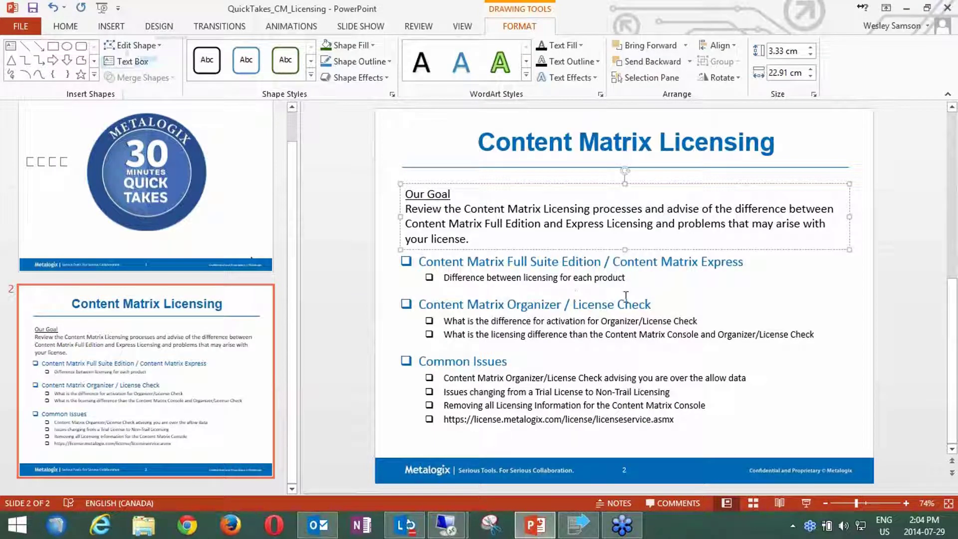
left_click(904, 12)
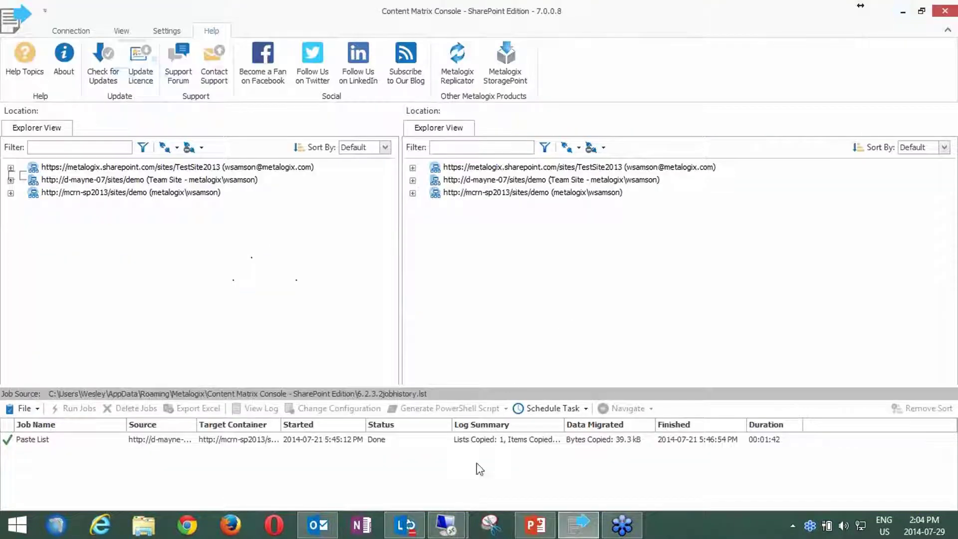
left_click(452, 531)
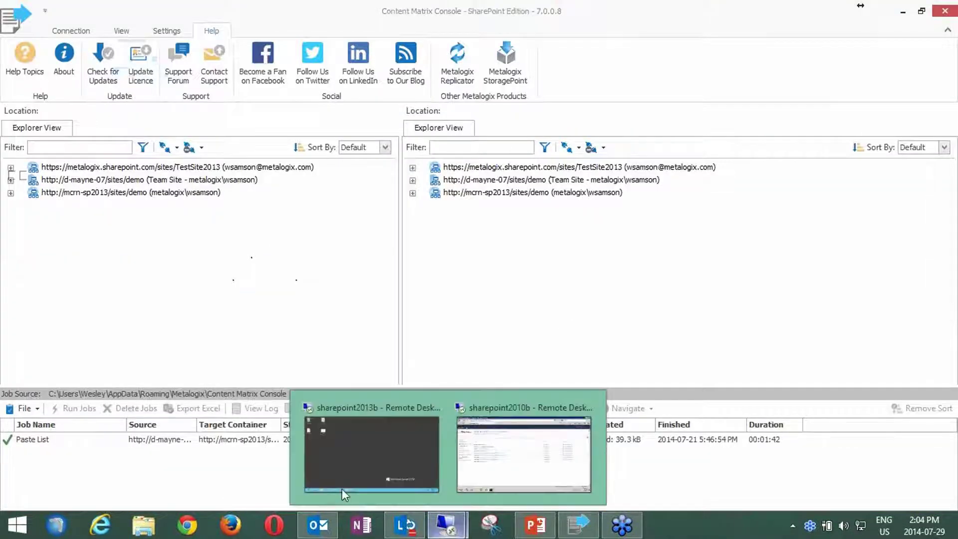
left_click(524, 452)
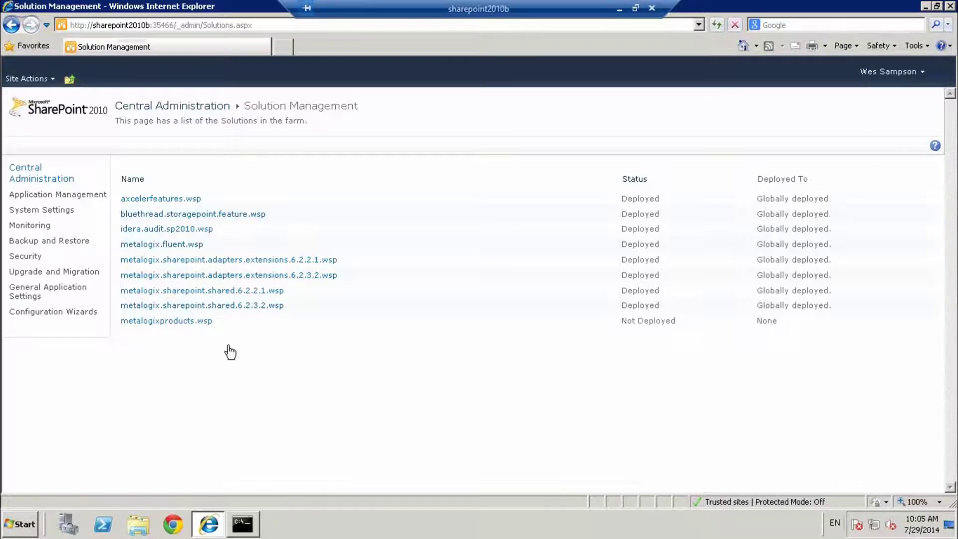
Minimize and restore the sharepoint2010b session to view Solution Management with metalogixproducts.wsp Not Deployed.
left_click(619, 10)
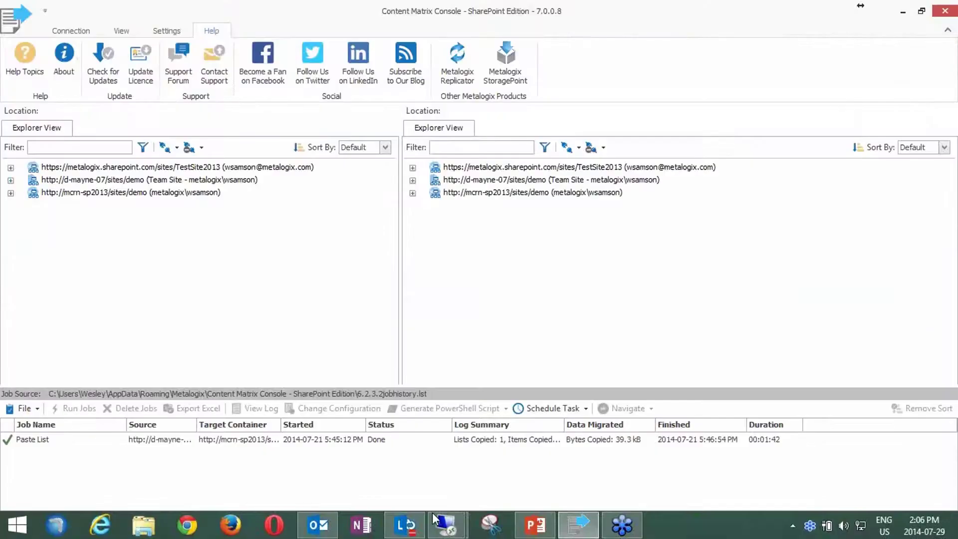
mouse_move(450, 524)
left_click(514, 431)
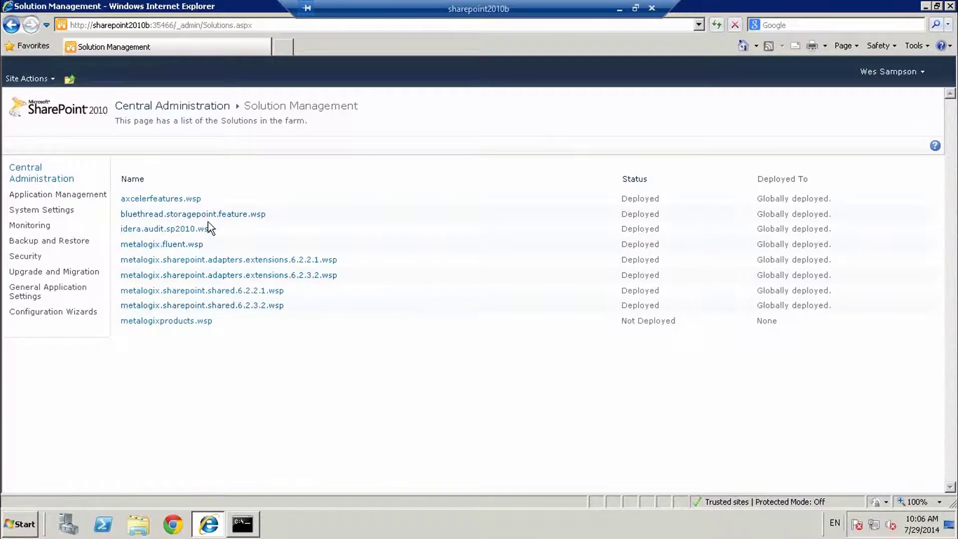
Minimize the sharepoint2010b session so the sharepoint2013b Solution Management page can be shown.
left_click(619, 9)
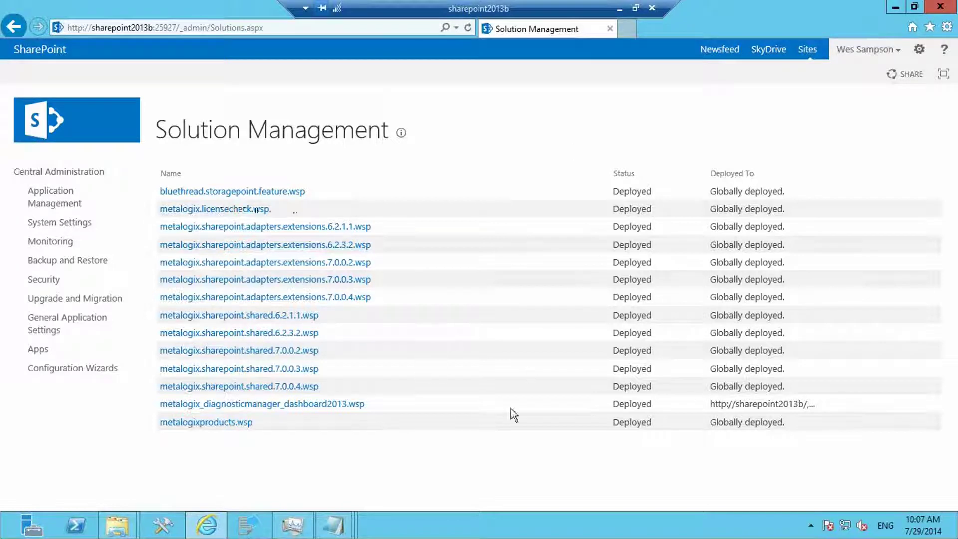
Minimize the sharepoint2013b session and switch back to the sharepoint2010b session.
left_click(615, 12)
mouse_move(447, 525)
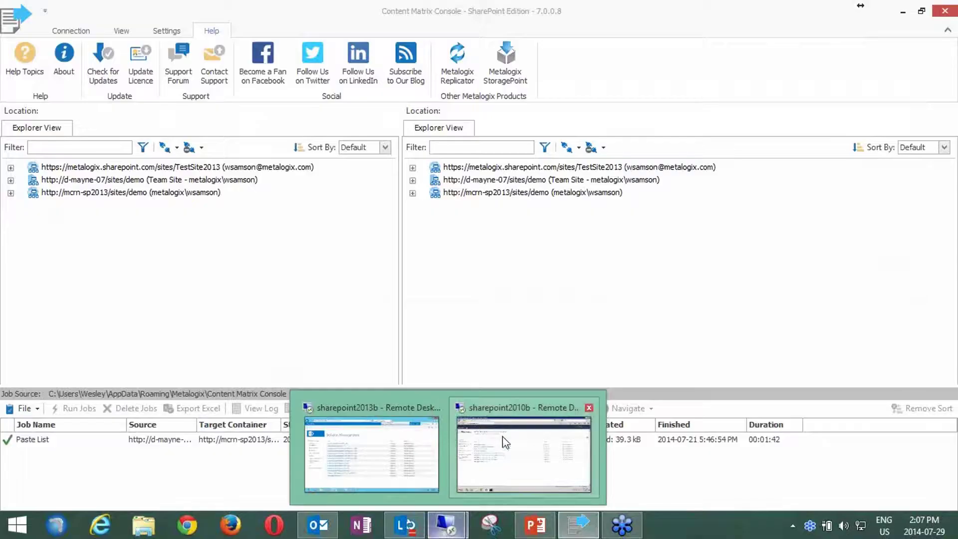
left_click(507, 442)
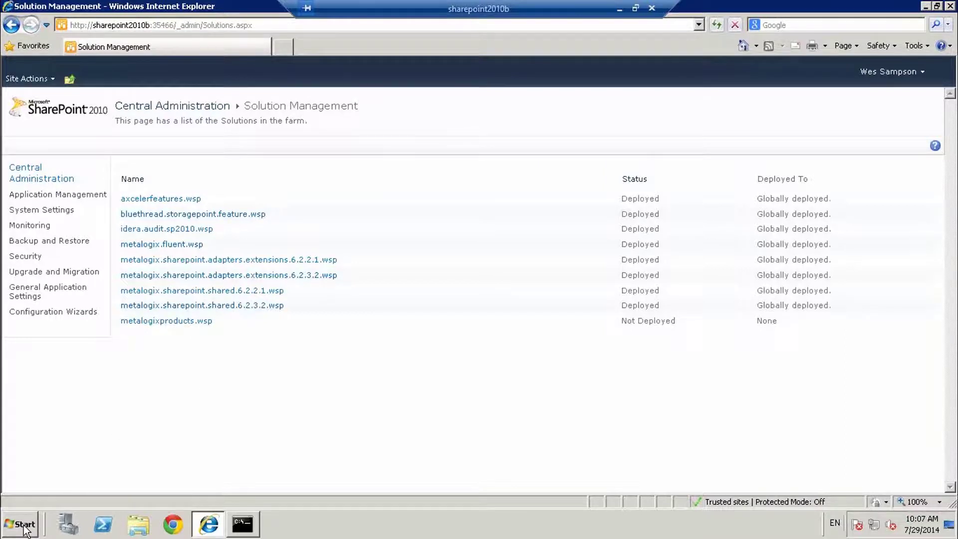
Expand Start > All Programs > Metalogix > Content Matrix Organizer on the server.
left_click(23, 507)
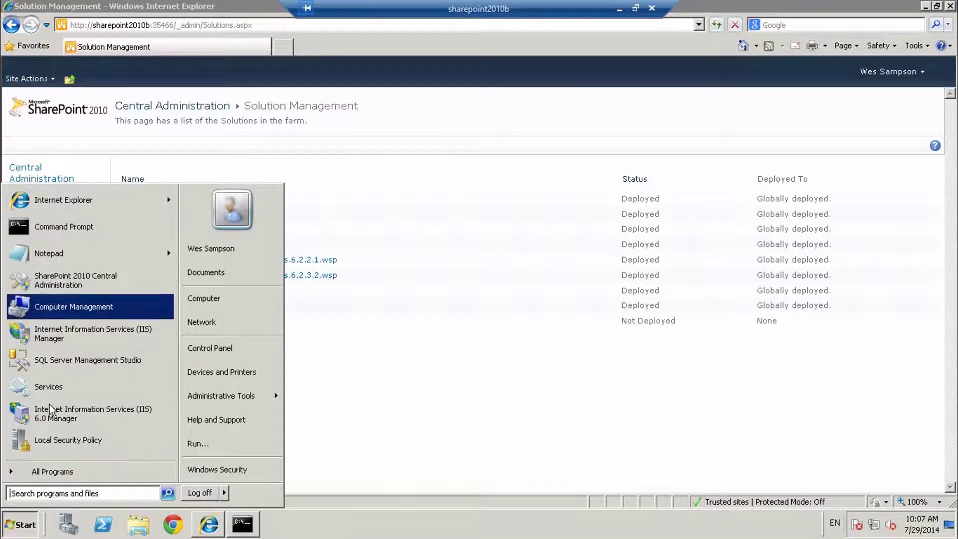
left_click(41, 471)
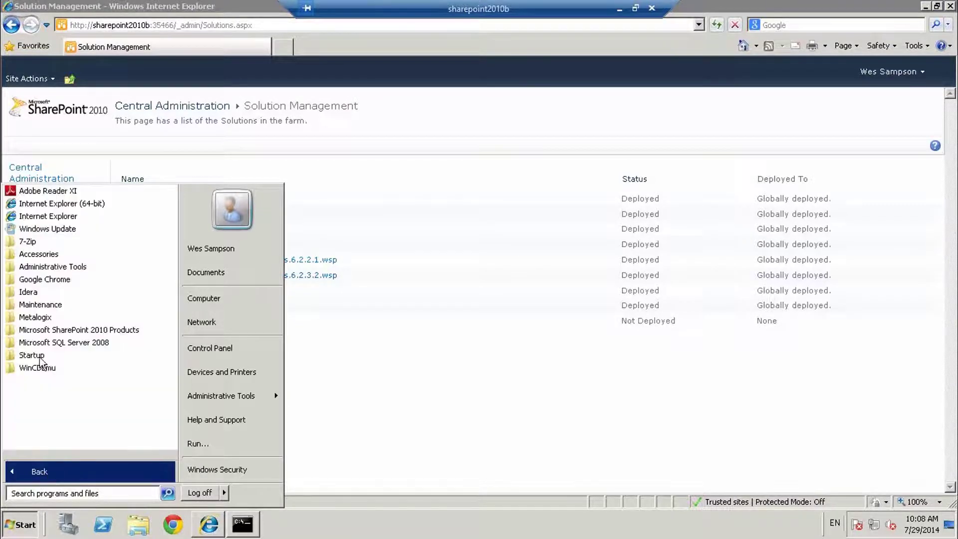
left_click(39, 320)
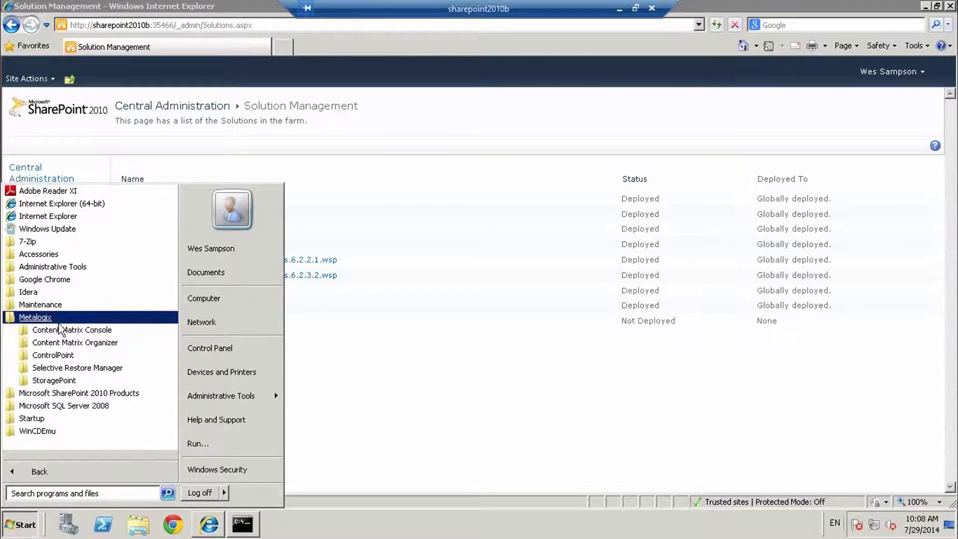
left_click(82, 345)
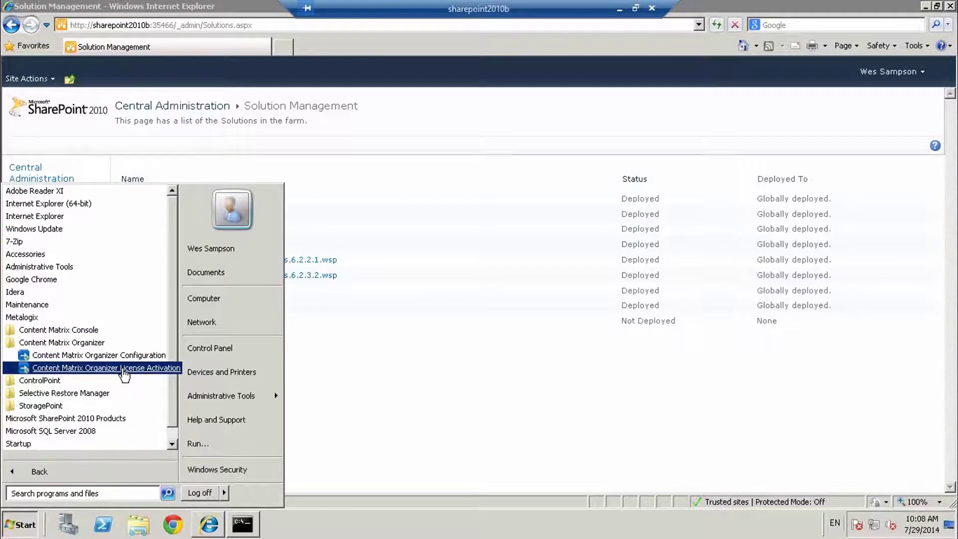
Launch License Activation, enter the administrator login and password, then dismiss the invalid-credentials error.
left_click(123, 368)
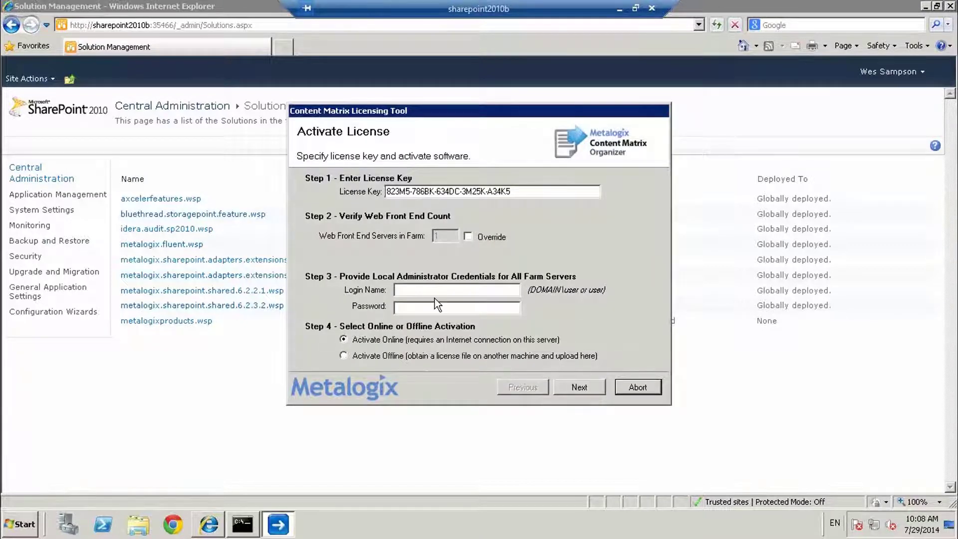
left_click(446, 290)
type("supporttest\\we")
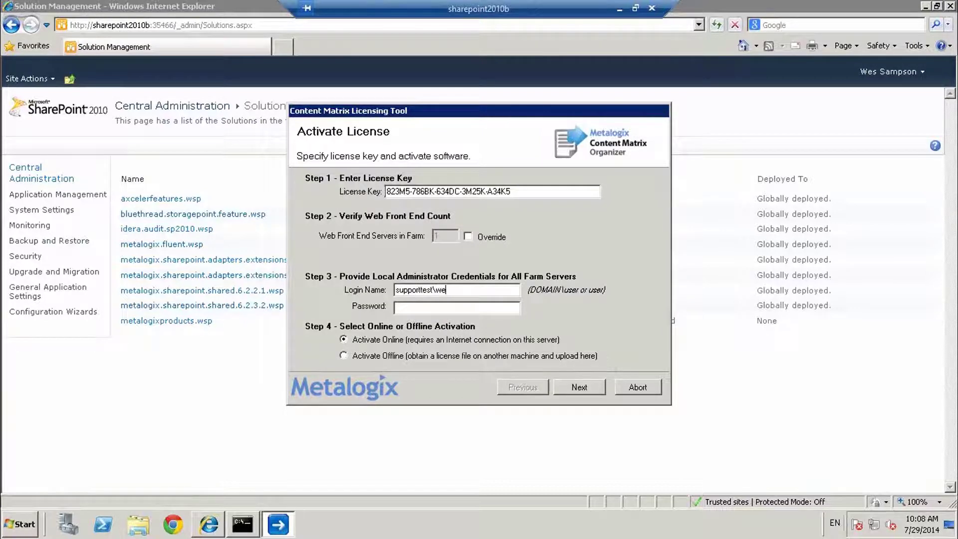
type("sss")
key("BackSpace")
type("********")
left_click(580, 388)
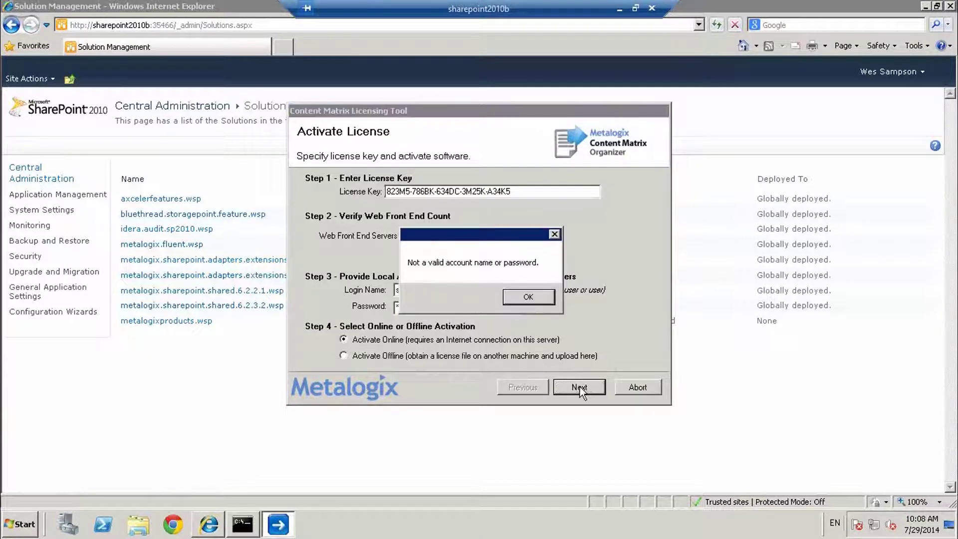
left_click(528, 300)
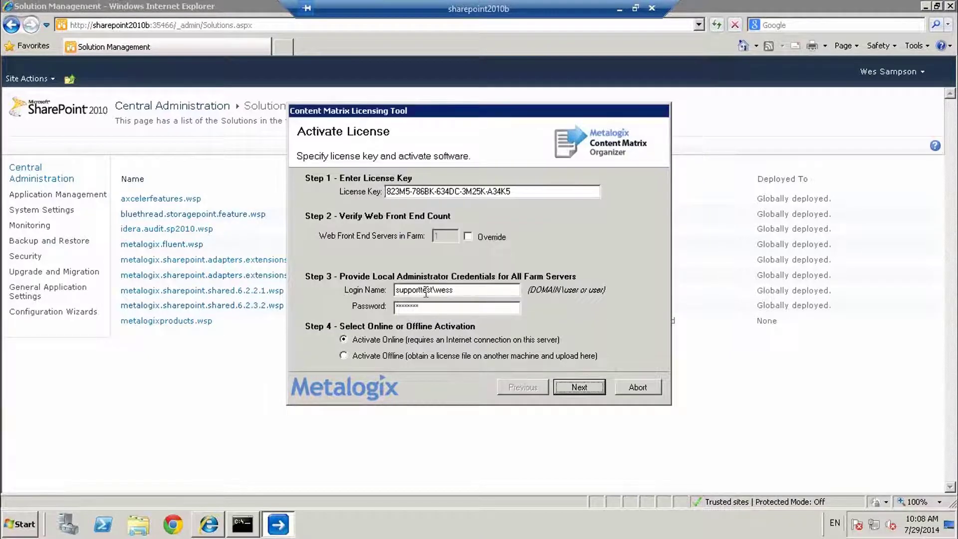
Re-enter the correct password, finish online activation and acknowledge the success message.
left_click(451, 306)
key("BackSpace")
key("BackSpace")
key("BackSpace")
key("BackSpace")
key("BackSpace")
key("BackSpace")
key("BackSpace")
key("BackSpace")
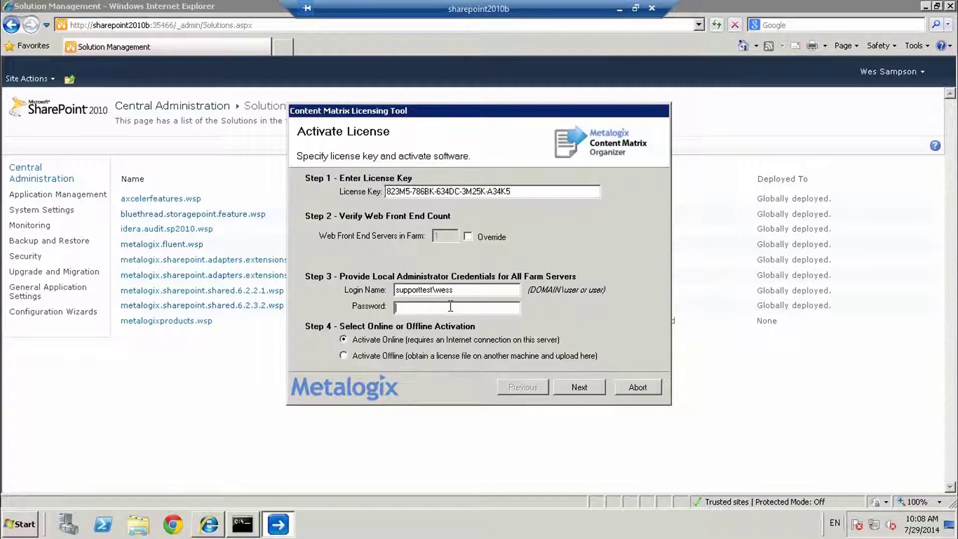
type("*********")
left_click(579, 389)
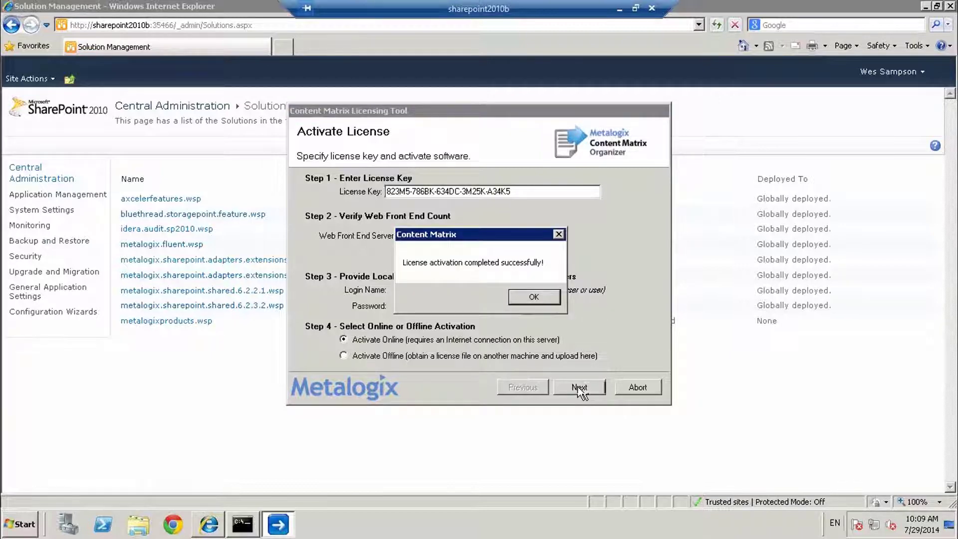
left_click(529, 298)
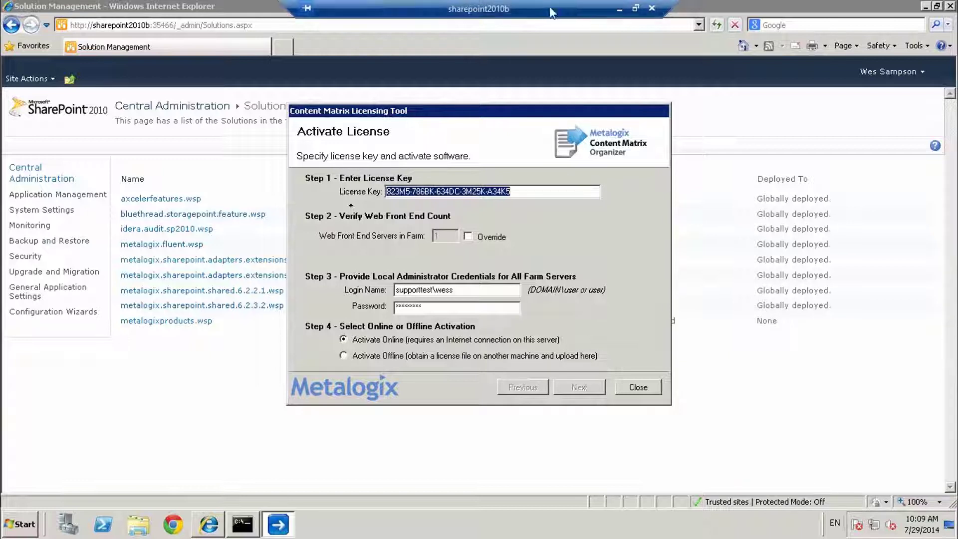
Minimize the sharepoint2010b Remote Desktop session to return to the local desktop.
left_click(619, 12)
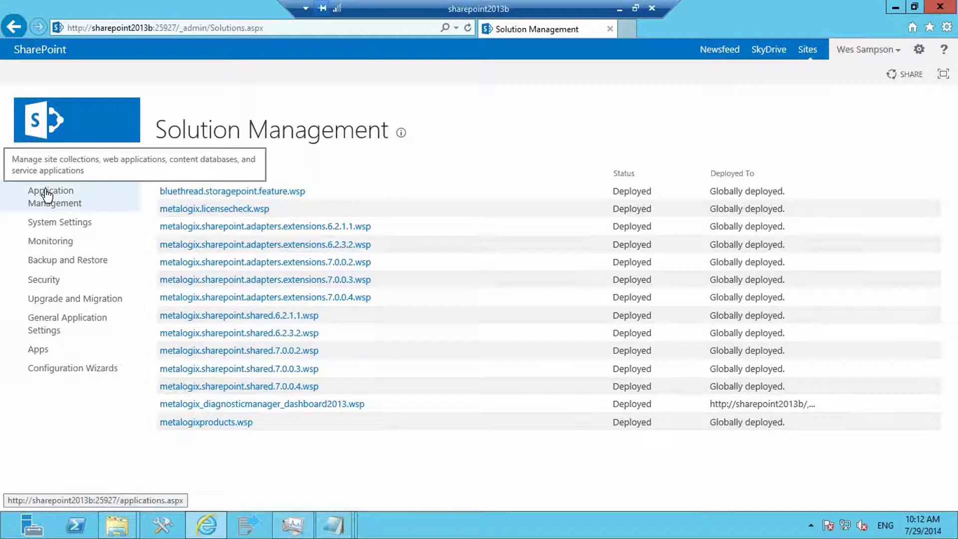
Open Application Management in SharePoint 2013 Central Administration and scroll down to the Metalogix sections.
left_click(48, 195)
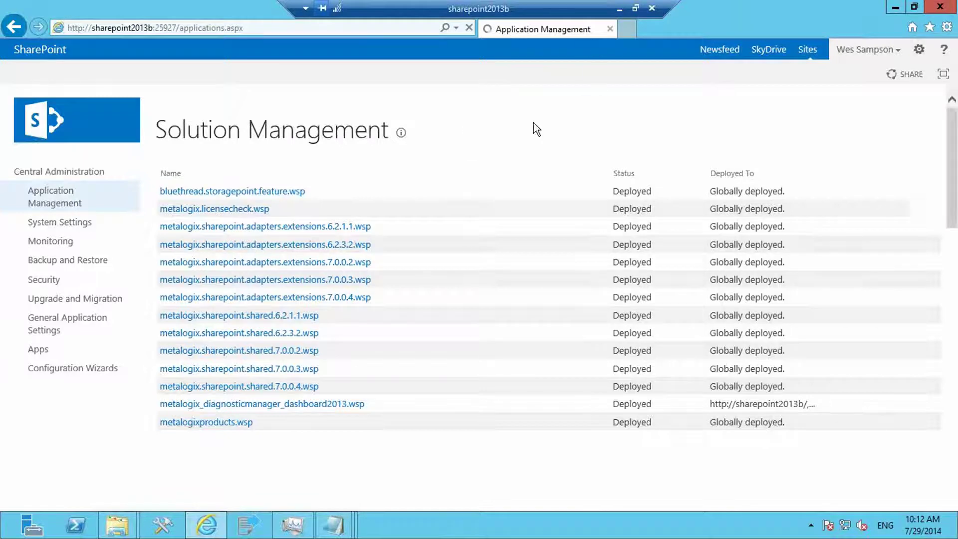
left_click(329, 299)
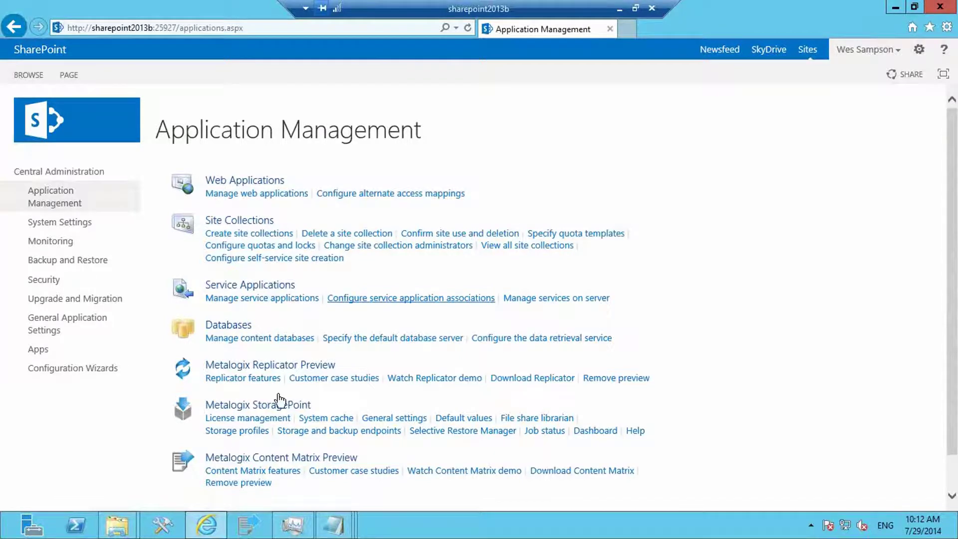
scroll(278, 399, "down", 1)
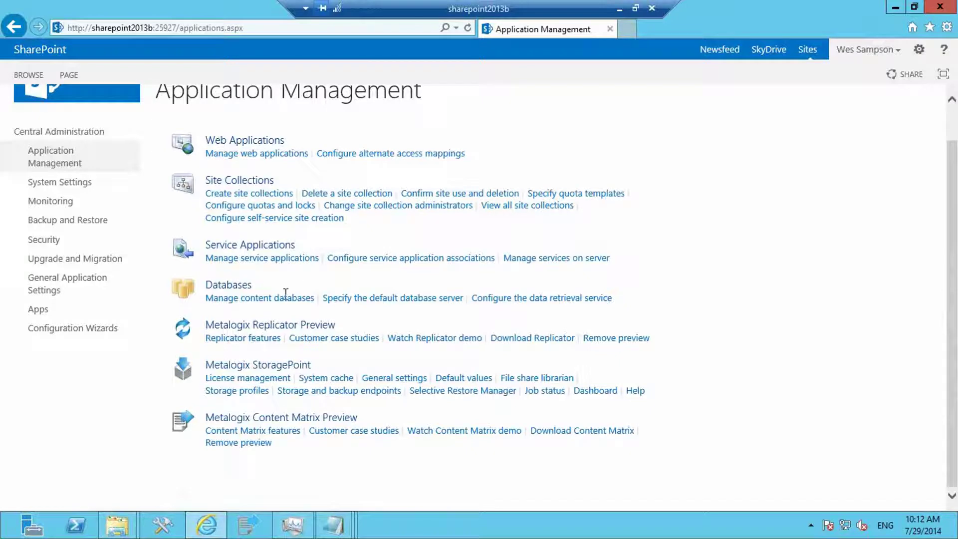
Minimize the sharepoint2013b session and bring the sharepoint2010b session to the front.
left_click(619, 8)
mouse_move(452, 533)
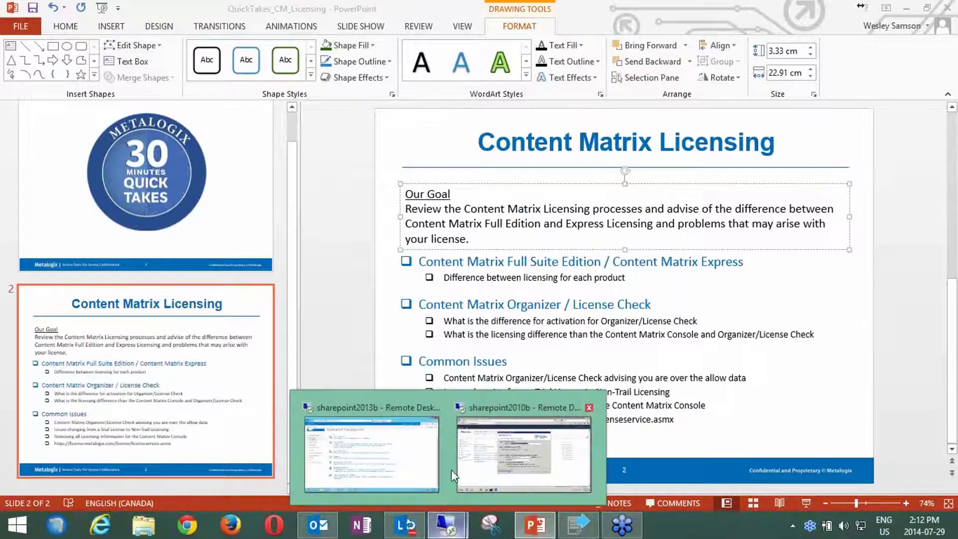
left_click(493, 459)
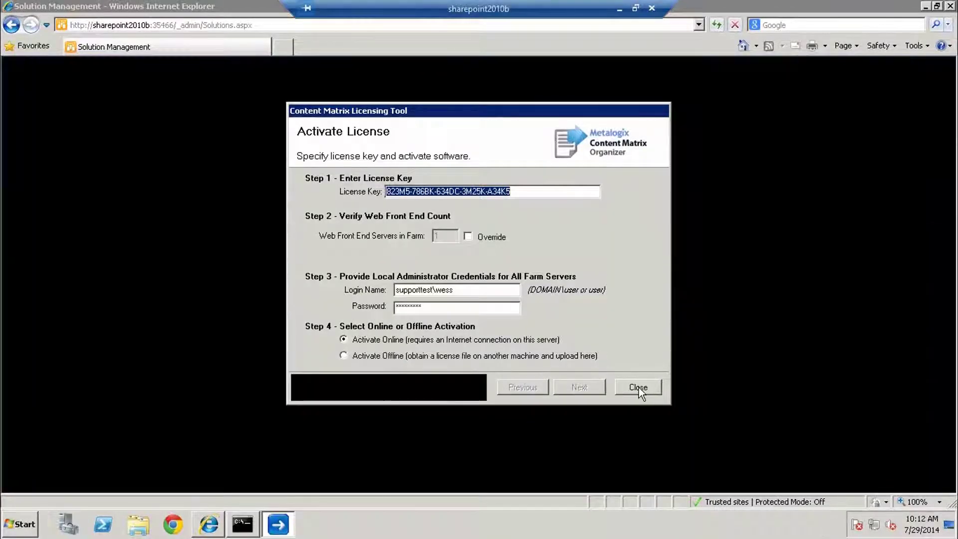
Close the finished licensing tool and open Application Management in SharePoint 2010 Central Administration.
left_click(644, 389)
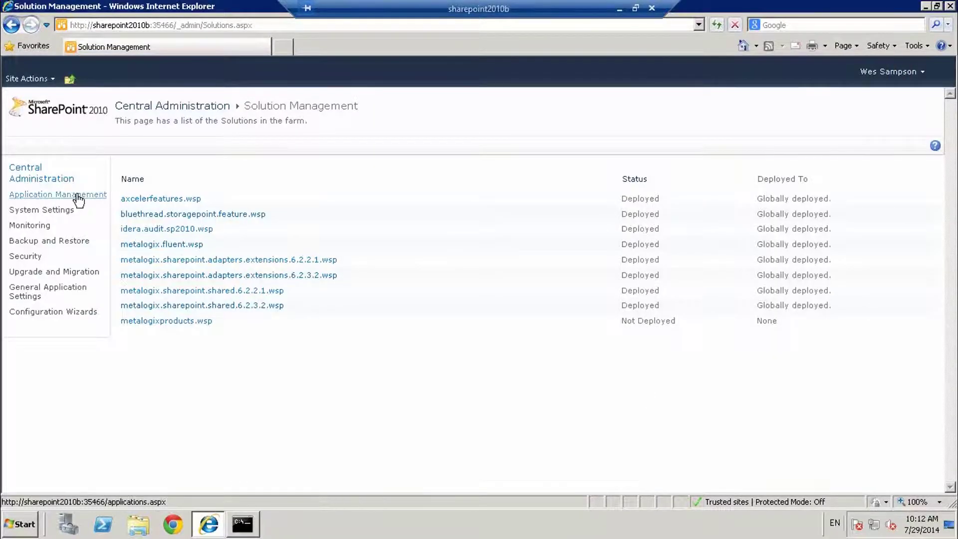
left_click(78, 200)
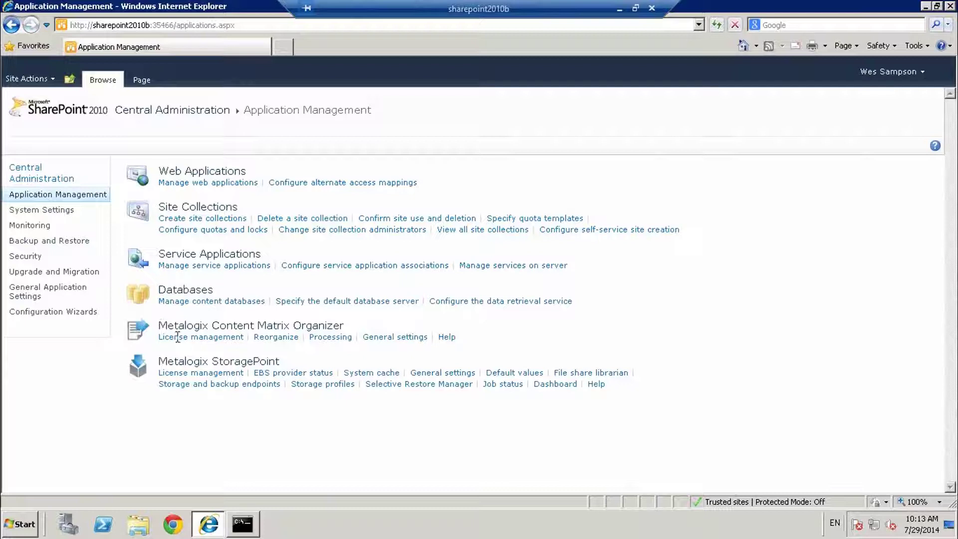
Open License management under Metalogix Content Matrix Organizer, showing the licence valid until 1/1/9998.
left_click(213, 338)
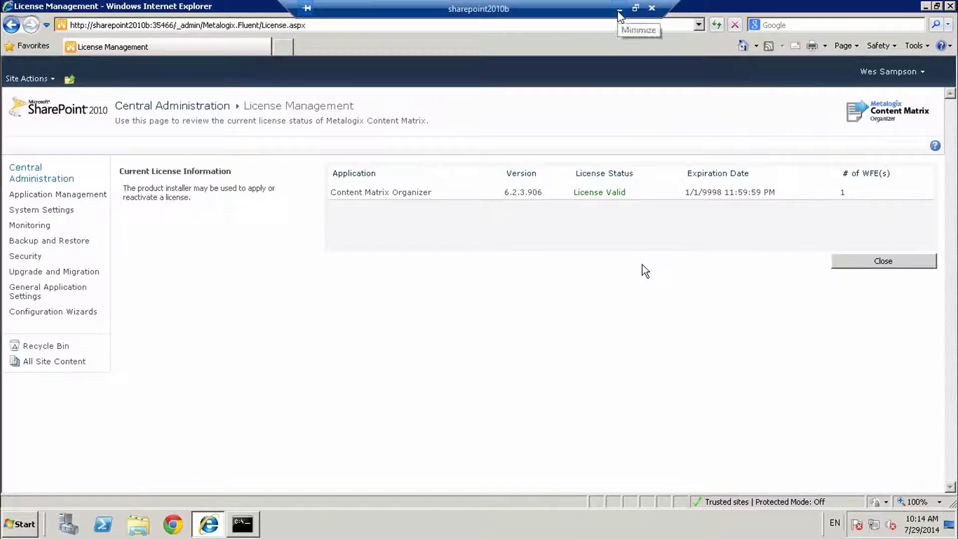
Switch from sharepoint2010b to the sharepoint2013b session and search its apps for 'content'.
left_click(619, 11)
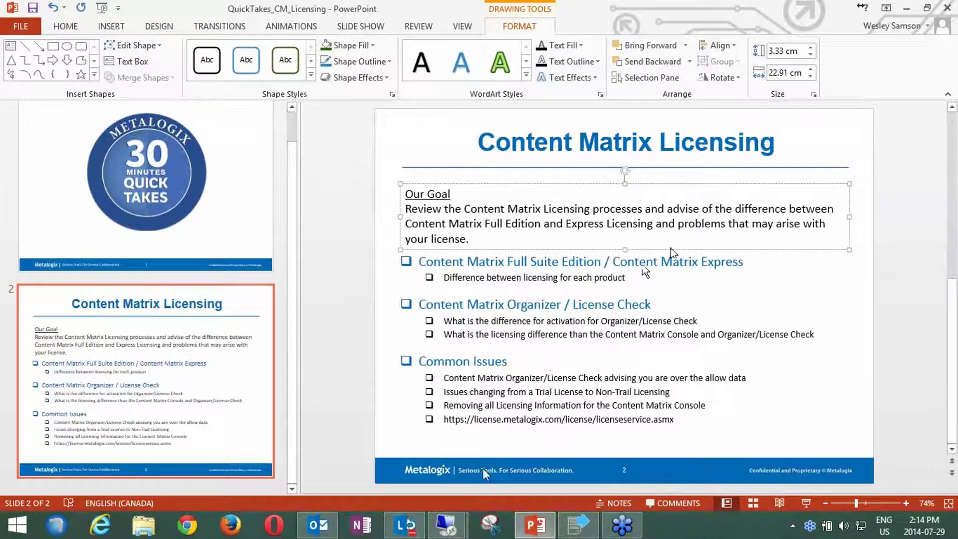
mouse_move(447, 526)
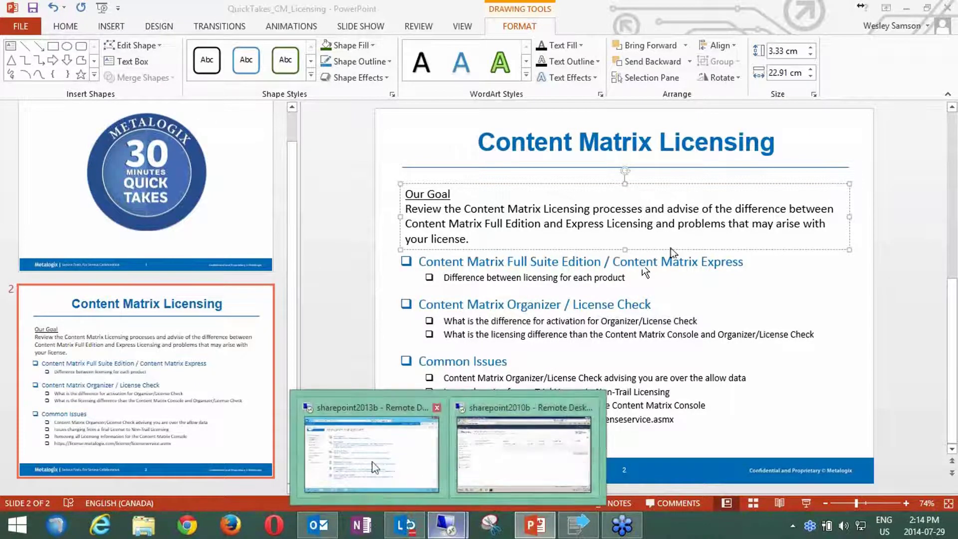
left_click(375, 468)
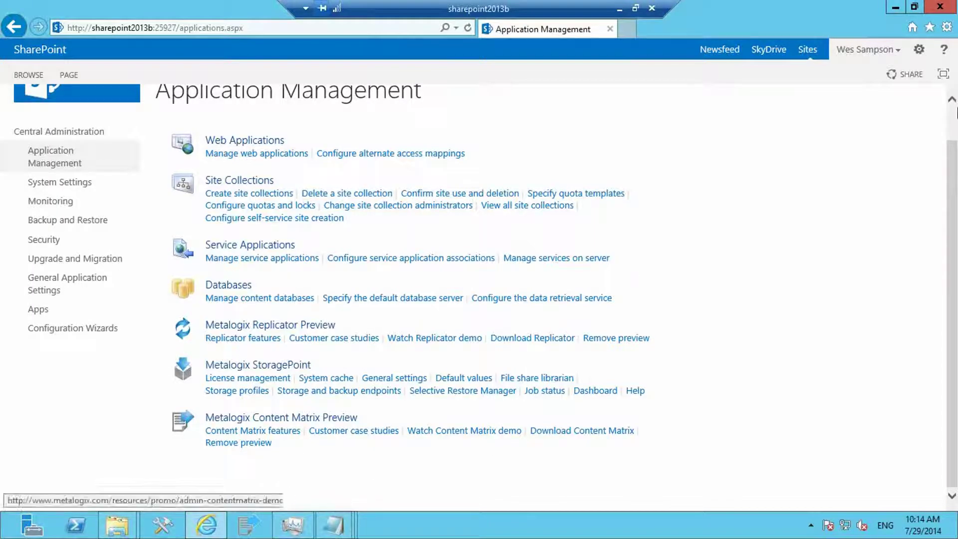
mouse_move(956, 51)
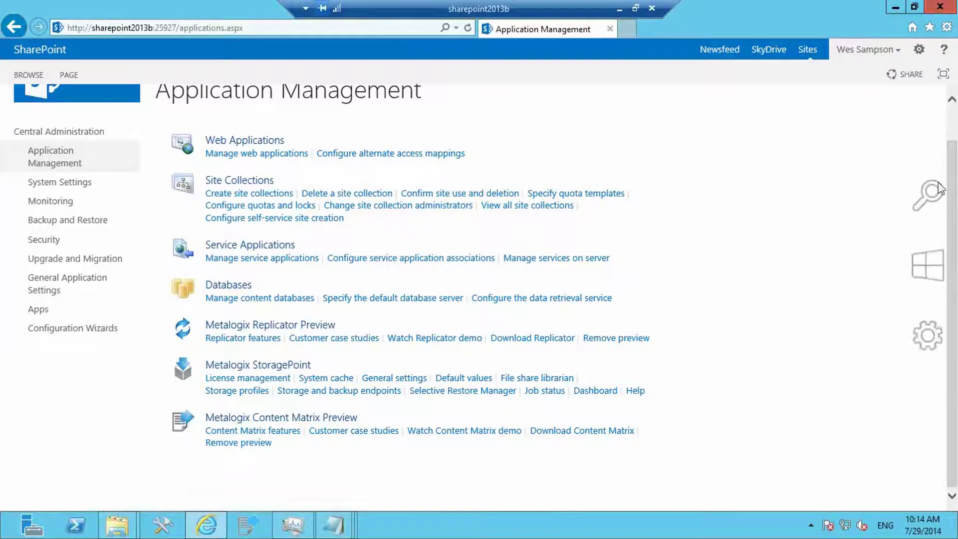
left_click(921, 196)
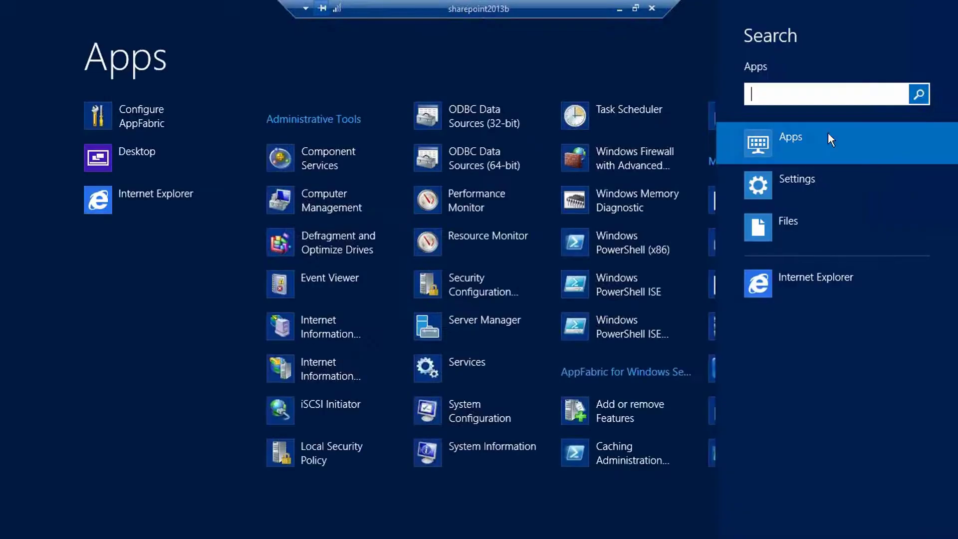
type("co")
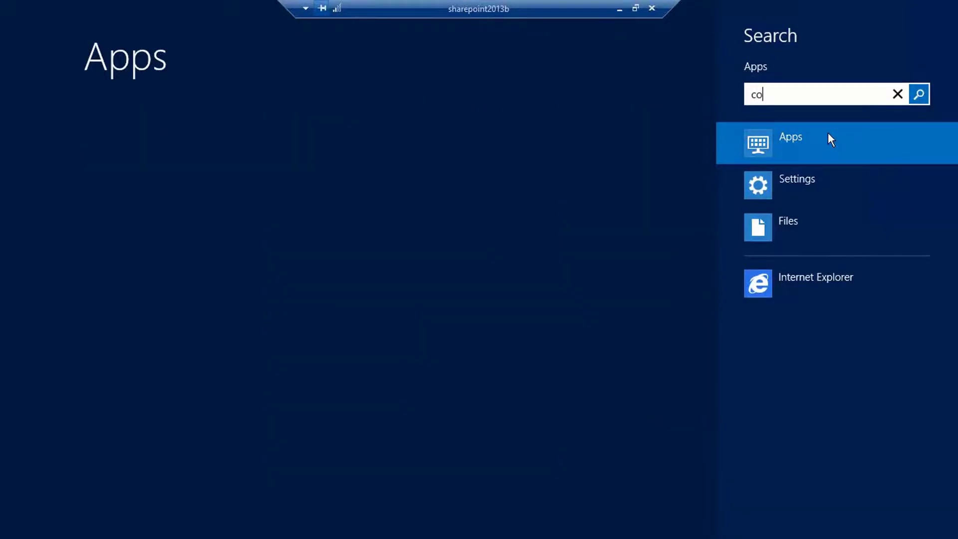
type("ntent")
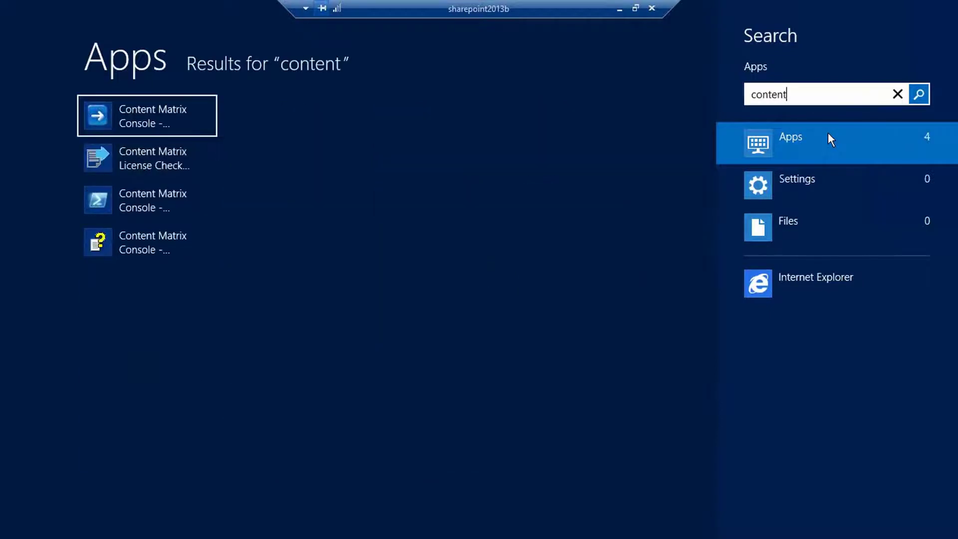
Launch Content Matrix Console and open the licensekey text file from the desktop.
left_click(136, 112)
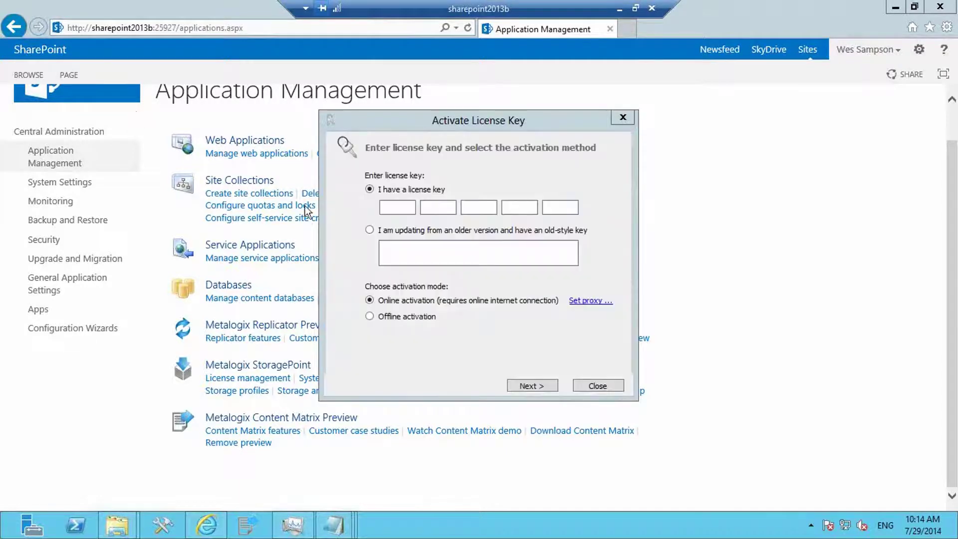
left_click(895, 8)
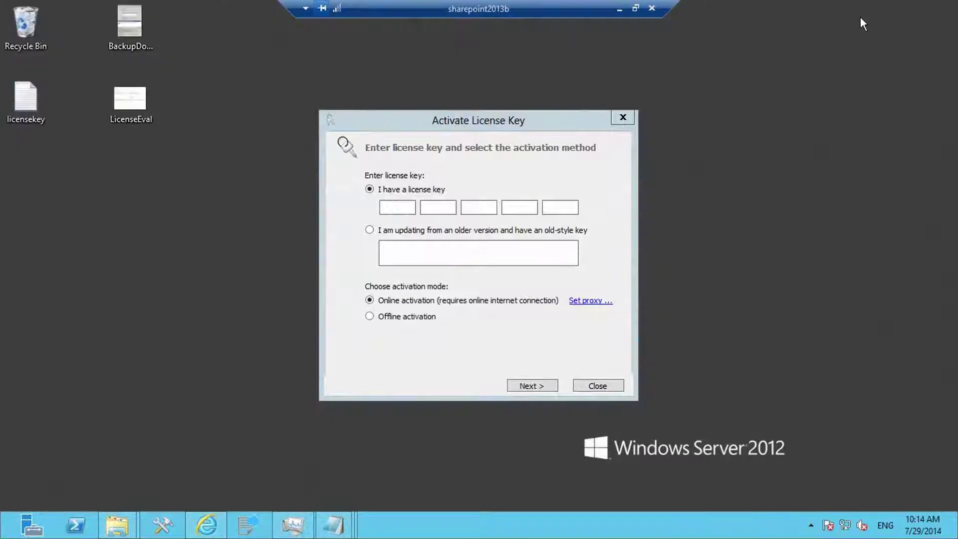
double_click(26, 100)
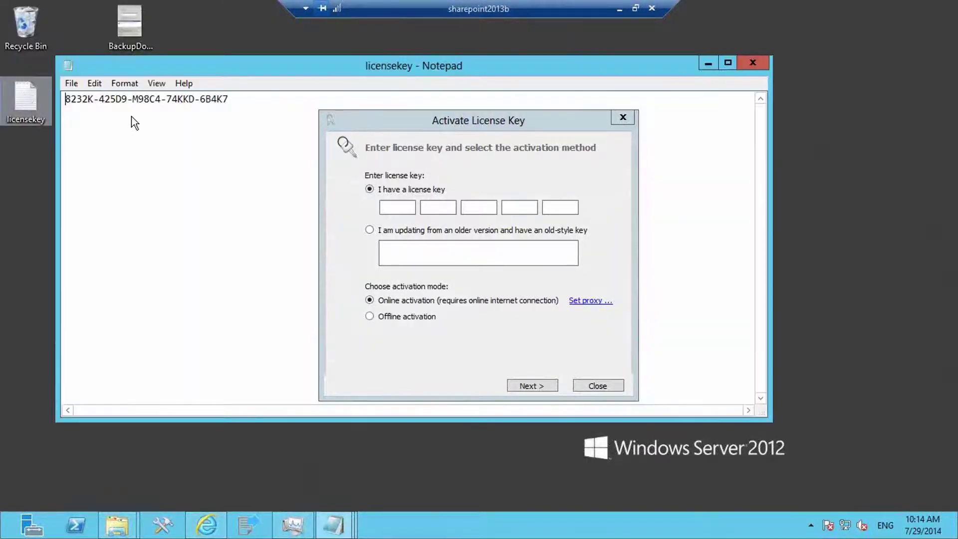
Copy the license key line from Notepad and paste it into the activation key boxes.
left_click_drag(229, 100, 72, 102)
right_click(73, 102)
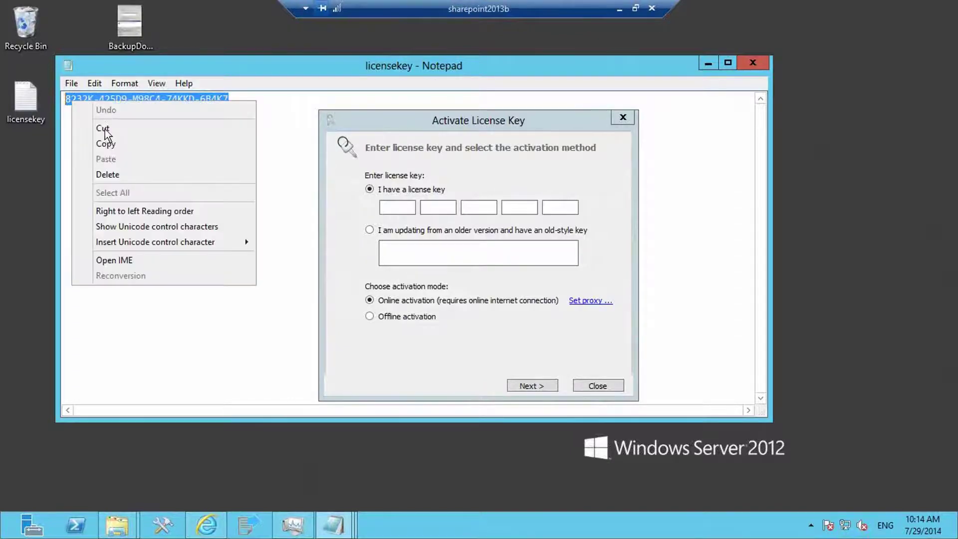
left_click(182, 148)
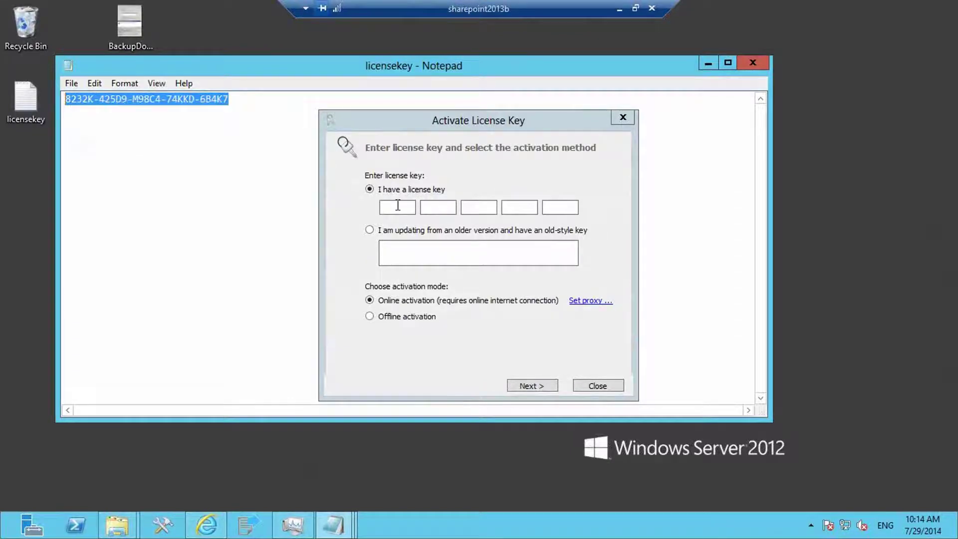
right_click(398, 206)
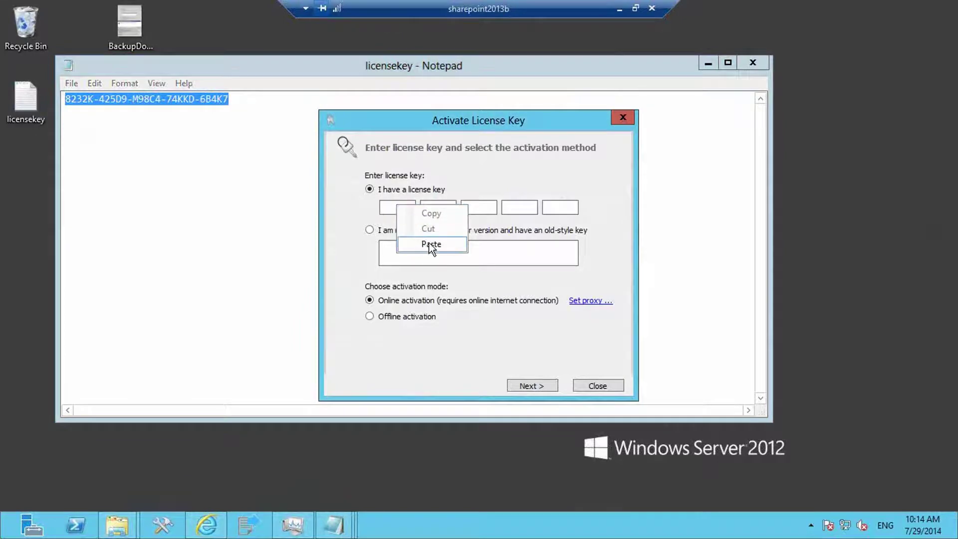
left_click(432, 245)
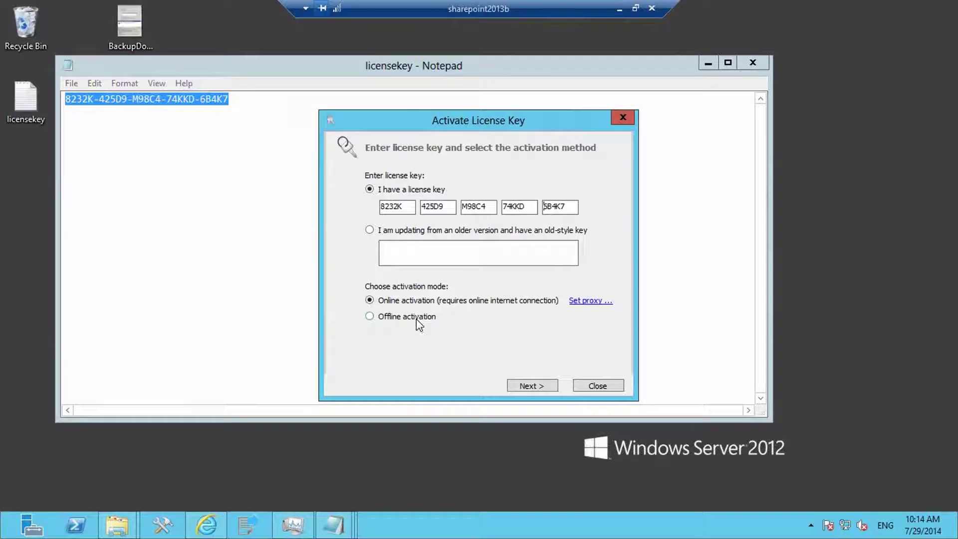
Dismiss the Outlook reminder and show details of the online activation error about Usage.lic.
left_click(490, 300)
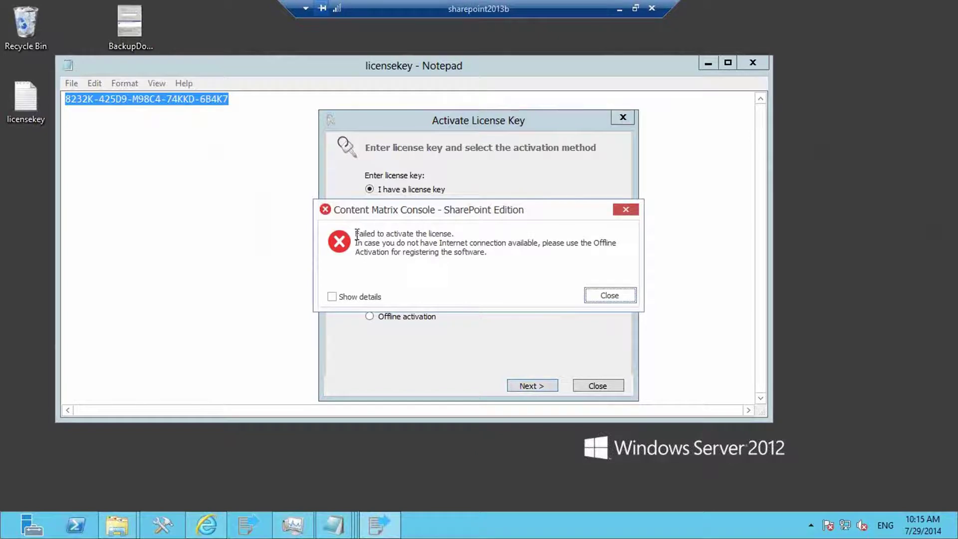
left_click_drag(355, 233, 516, 258)
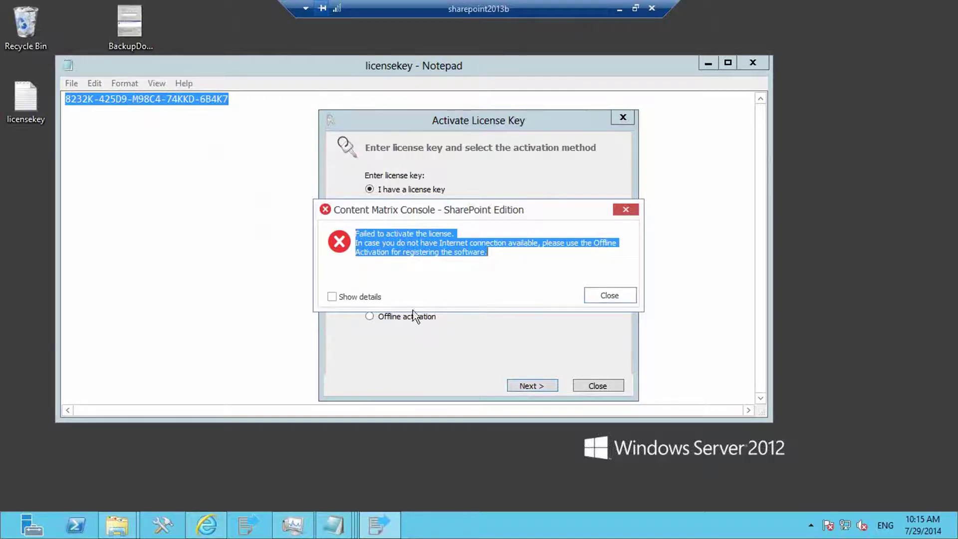
left_click(333, 297)
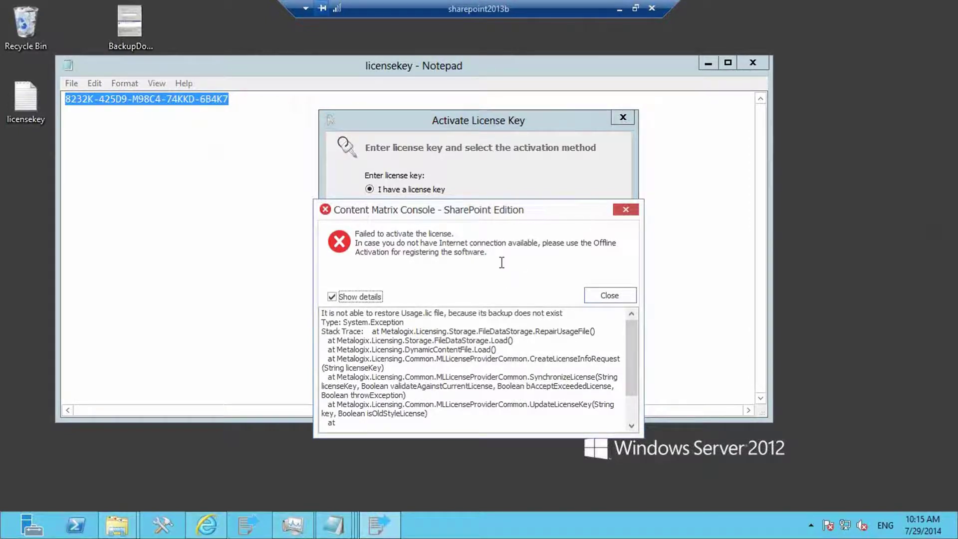
Retry with offline activation, review its identical Usage.lic restore error, and dismiss it.
left_click(626, 211)
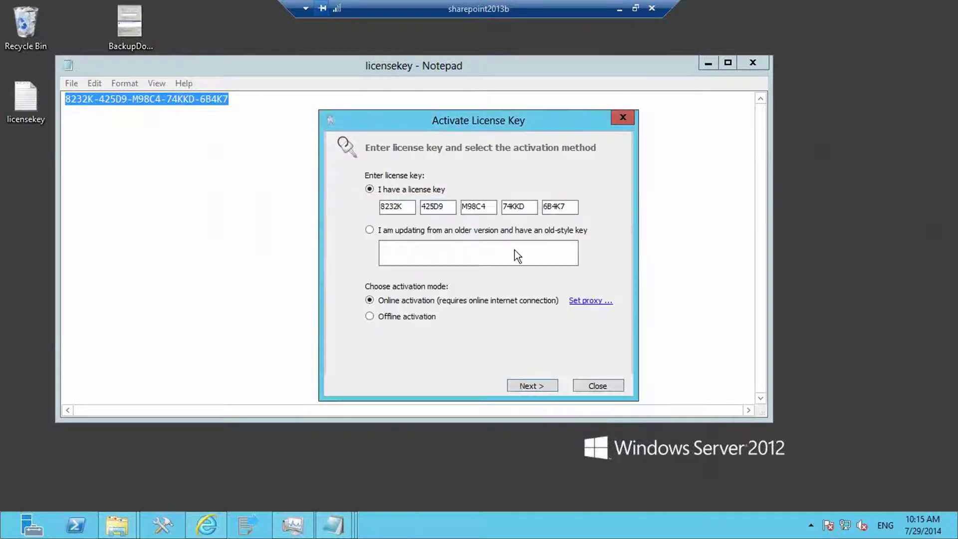
left_click(369, 316)
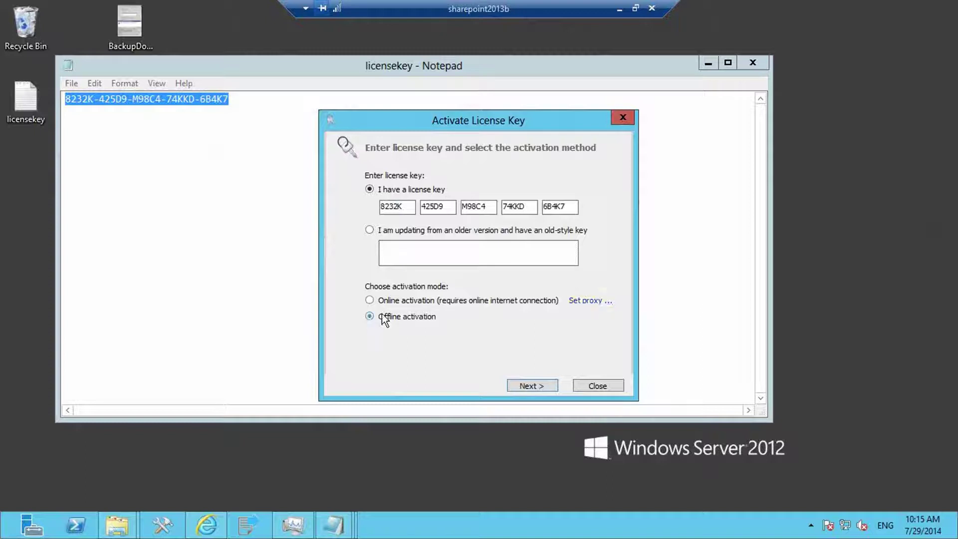
left_click(528, 386)
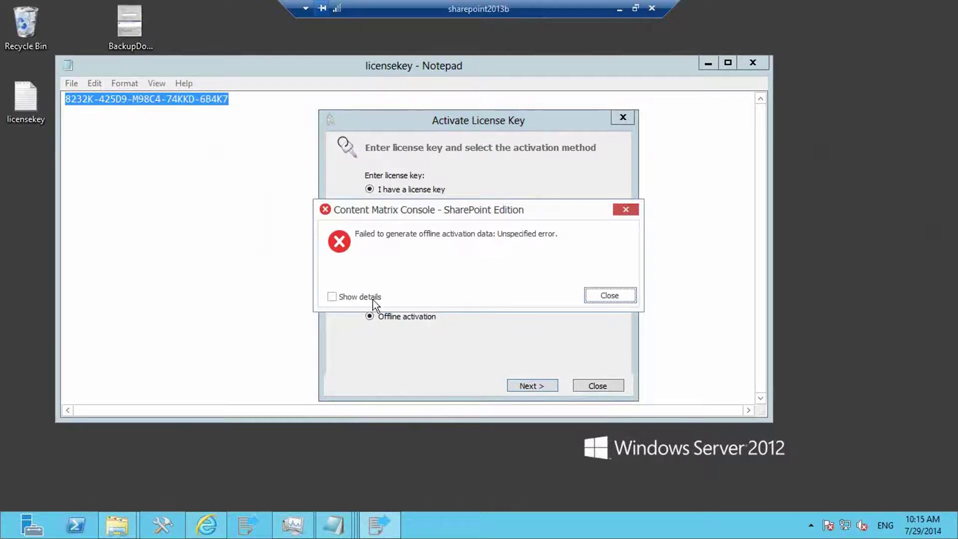
left_click(333, 296)
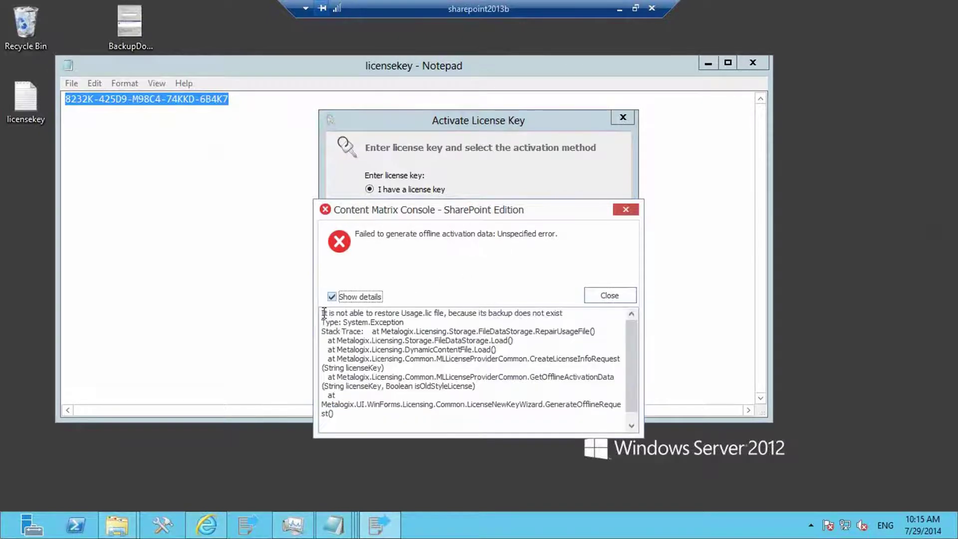
left_click_drag(327, 313, 461, 317)
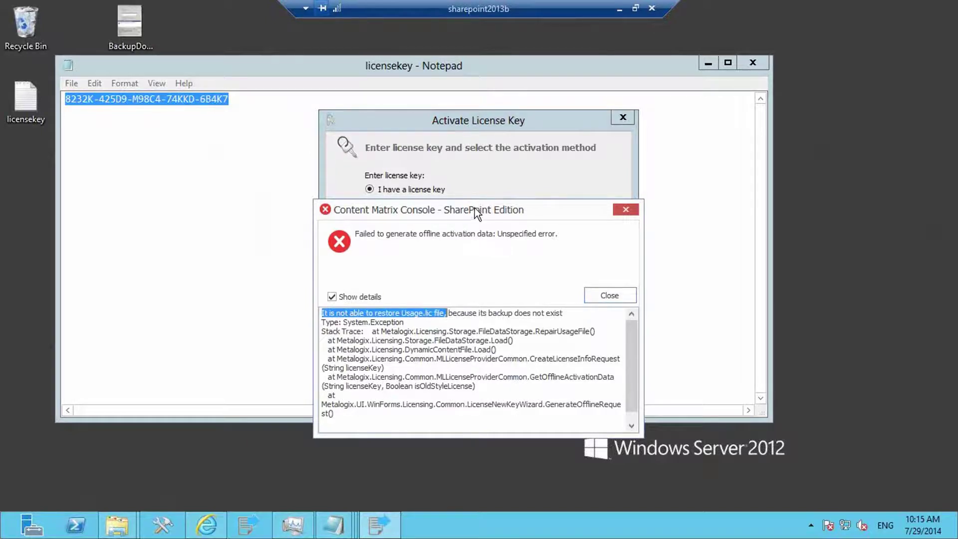
left_click(606, 293)
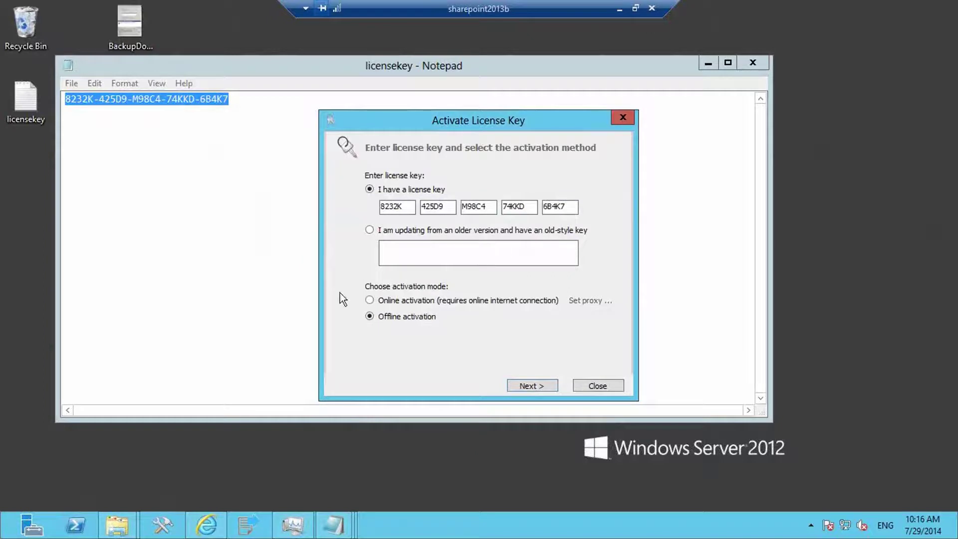
Close the activation wizard and browse Explorer to C:\ProgramData\Metalogix.
left_click(598, 386)
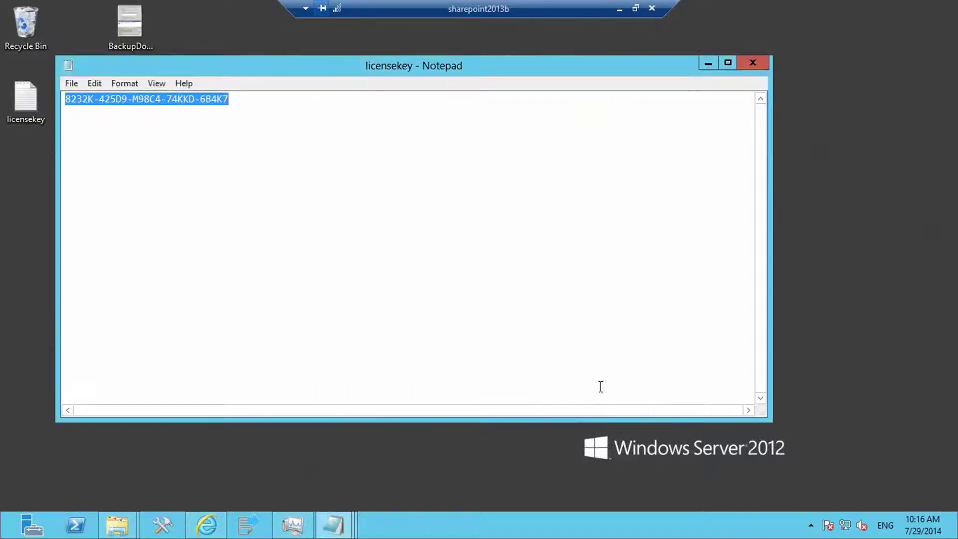
left_click(123, 528)
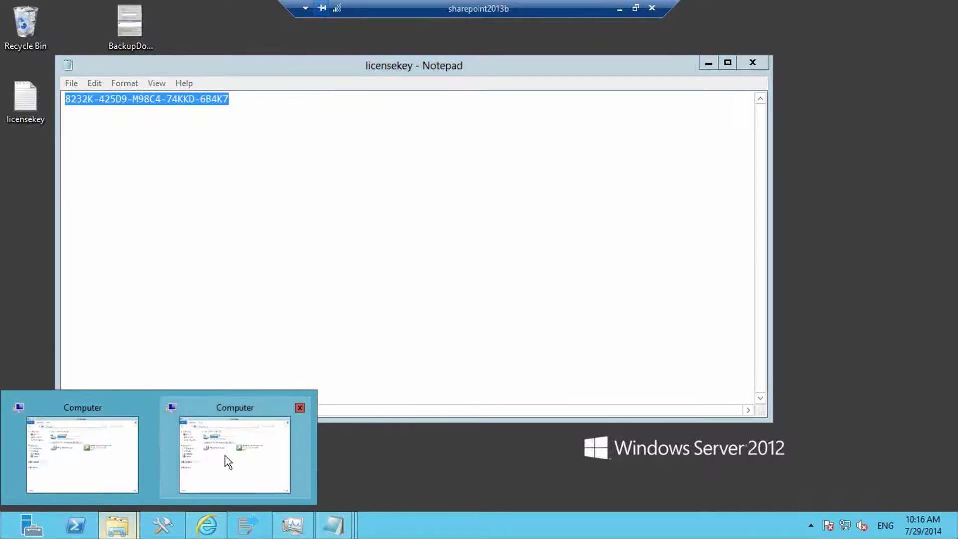
left_click(227, 461)
left_click_drag(495, 101, 375, 115)
left_click(270, 345)
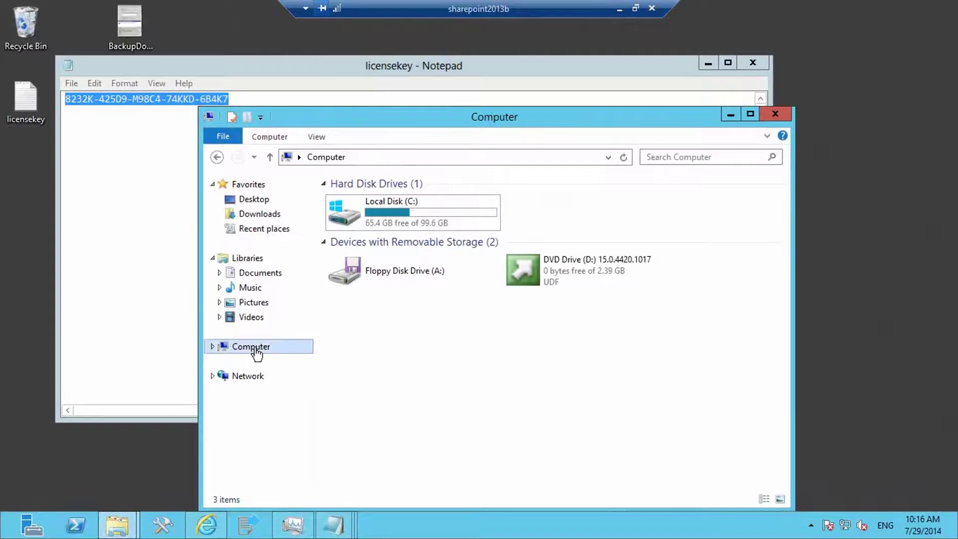
double_click(379, 204)
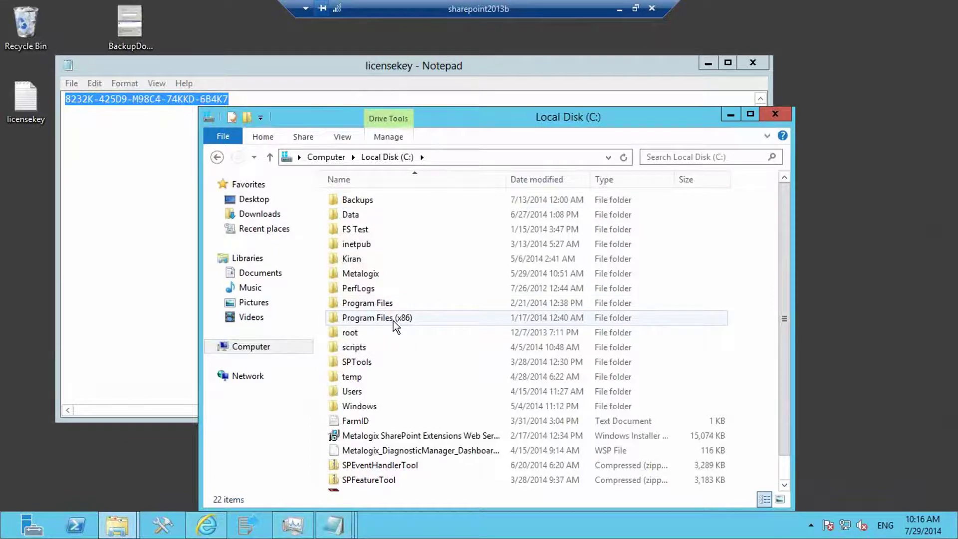
left_click(461, 159)
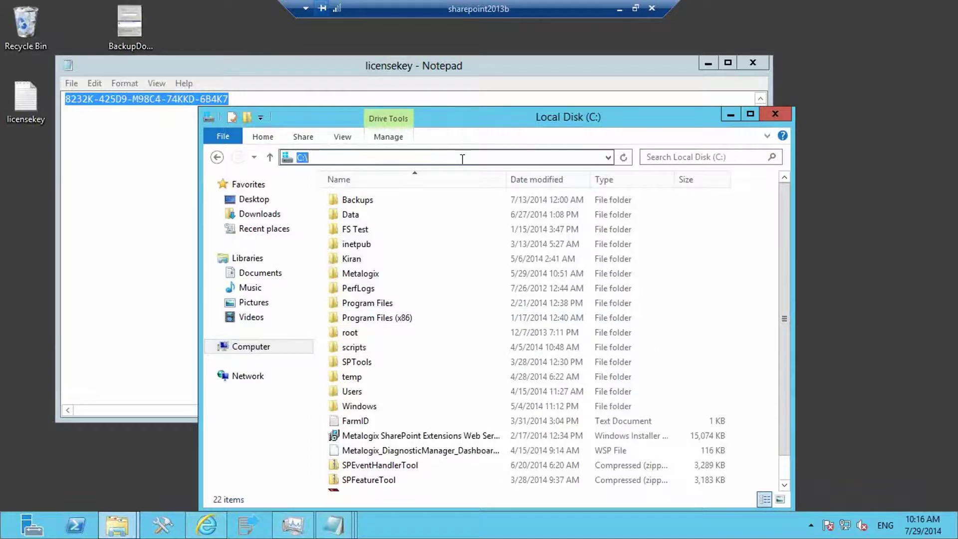
left_click(462, 159)
type("pro")
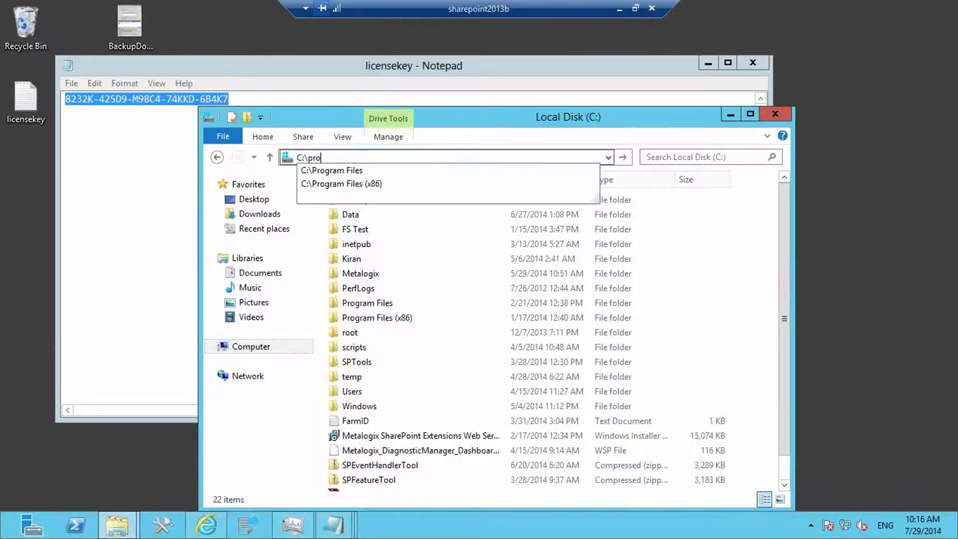
type("gramdata")
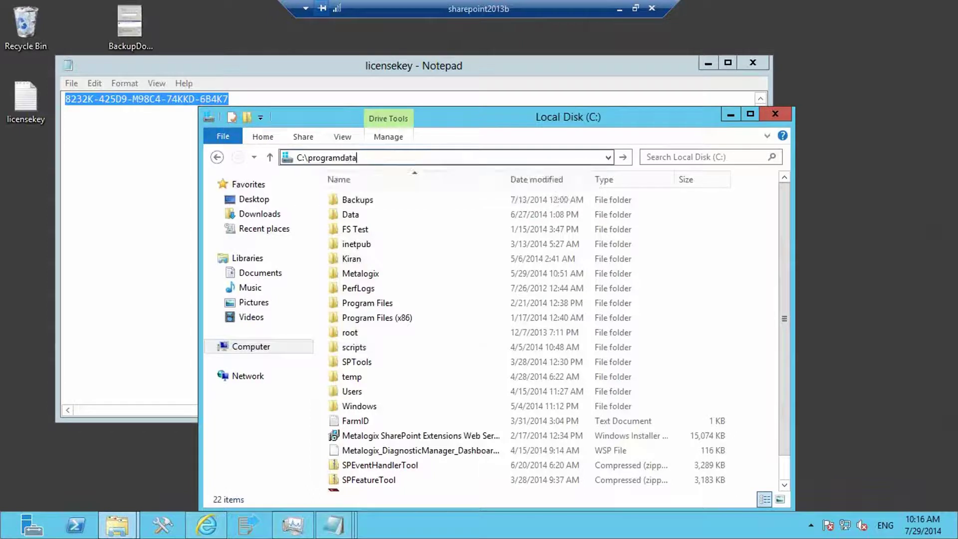
key("Return")
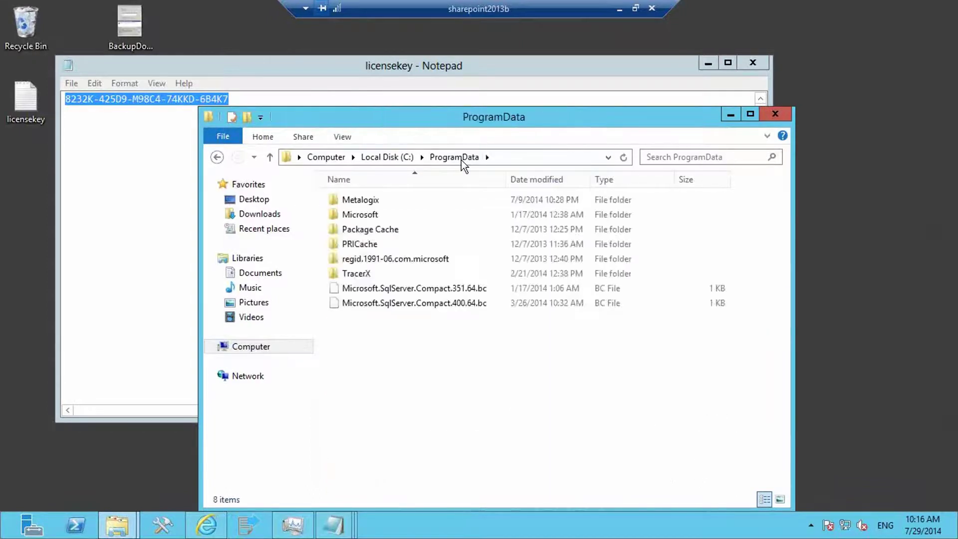
double_click(363, 202)
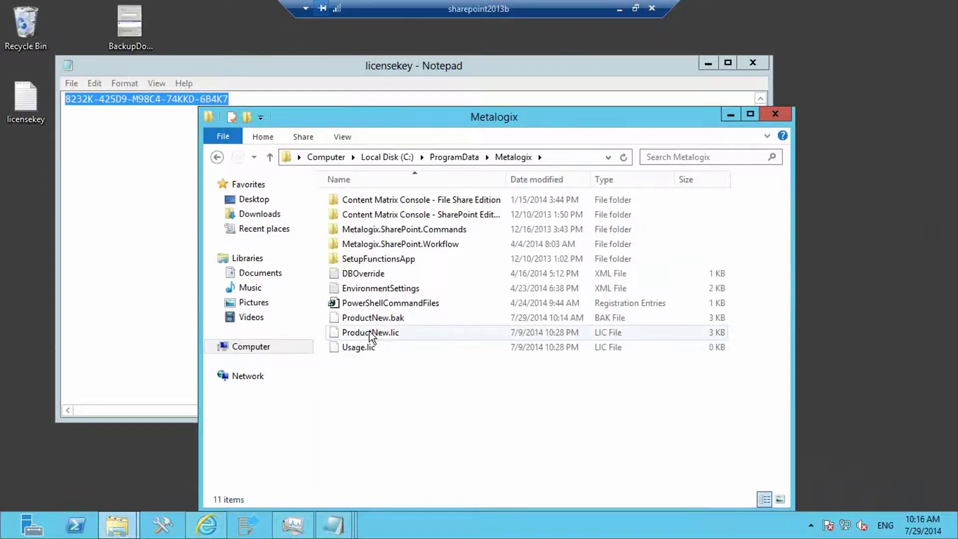
Move ProductNew.bak, ProductNew.lic and Usage.lic from the Metalogix folder onto the desktop.
left_click(362, 320)
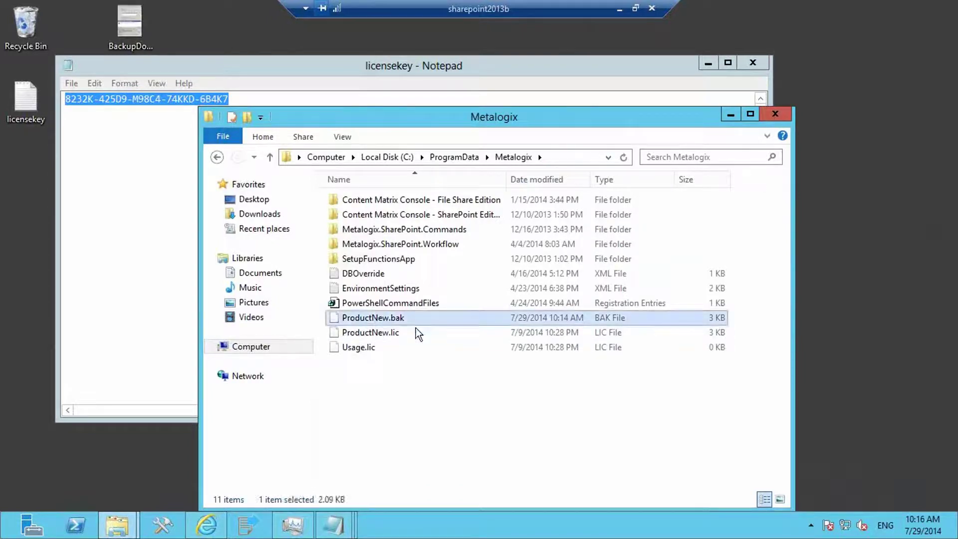
left_click(363, 331)
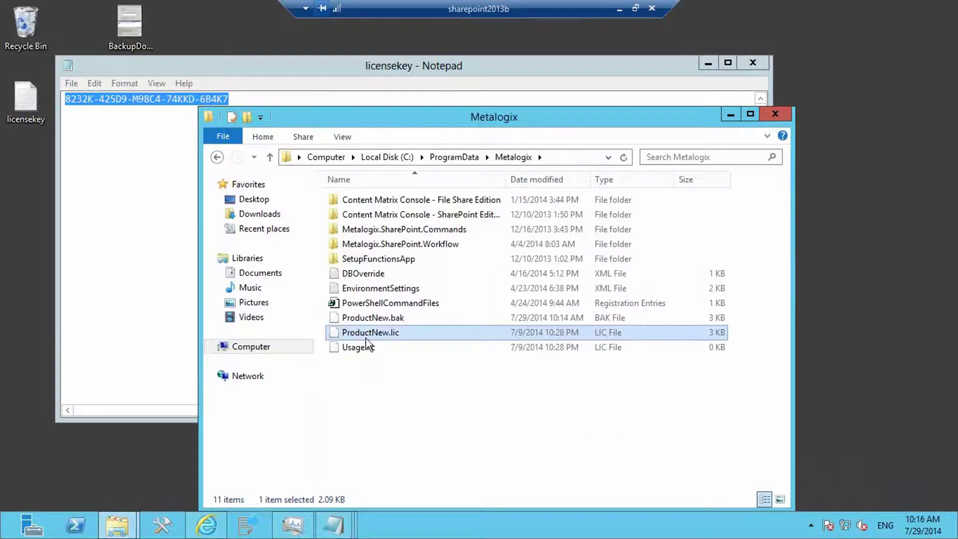
left_click(368, 348)
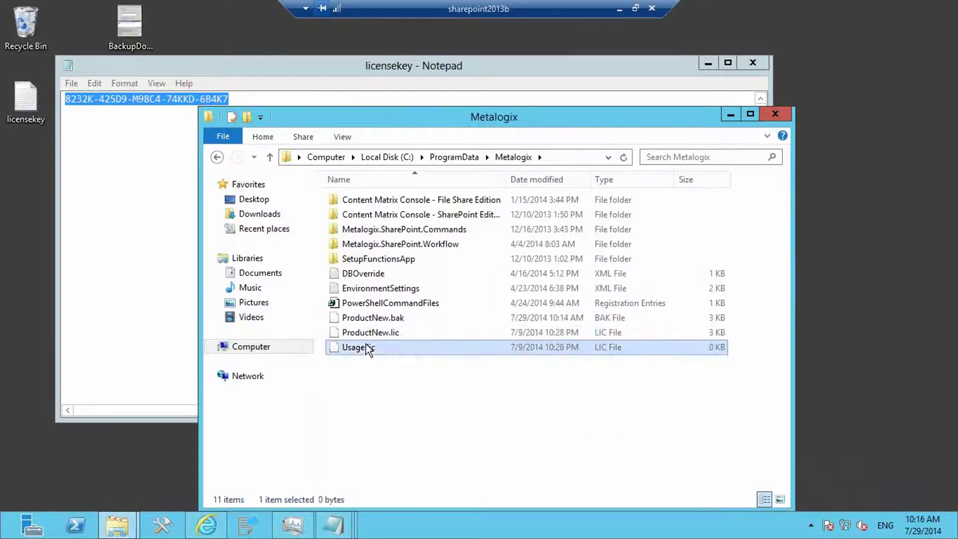
left_click(373, 319)
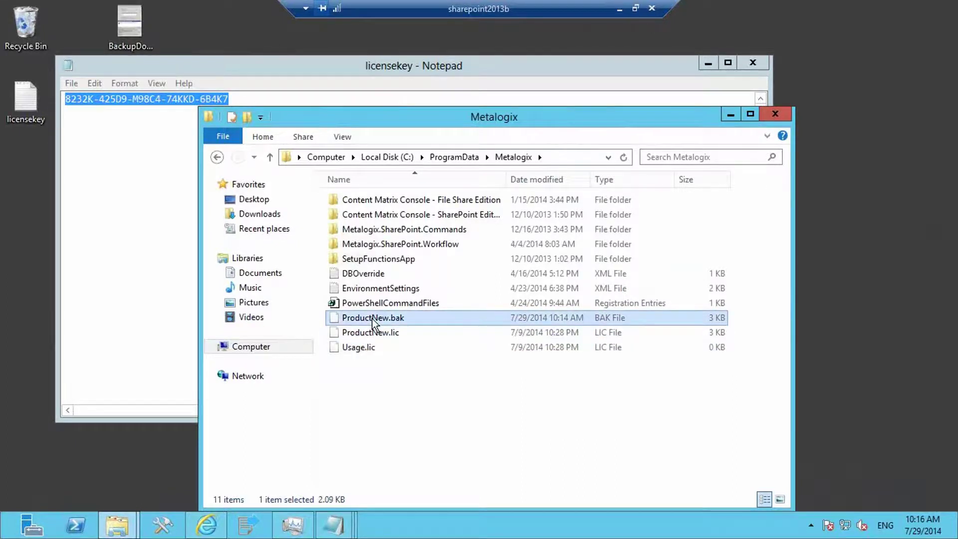
key("shift+Down")
key("shift+Down")
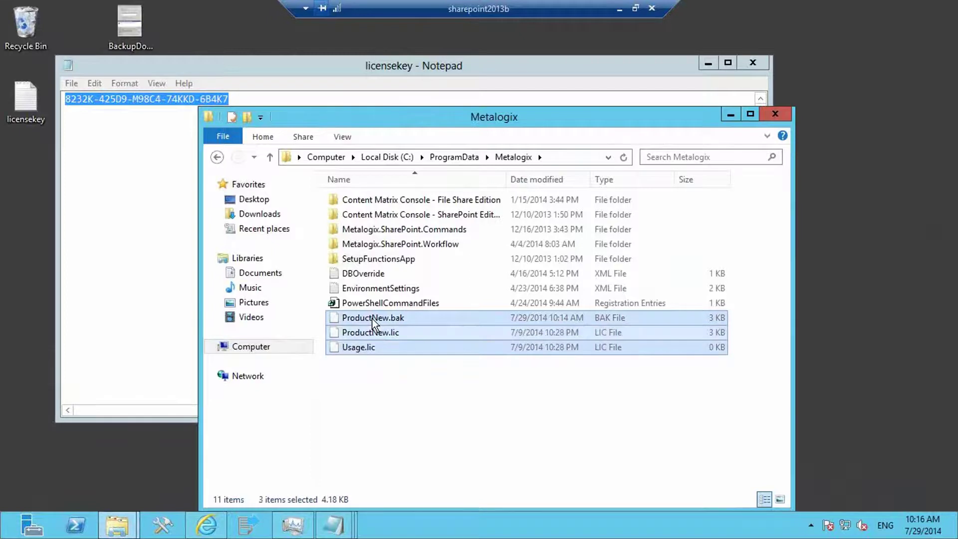
right_click(373, 325)
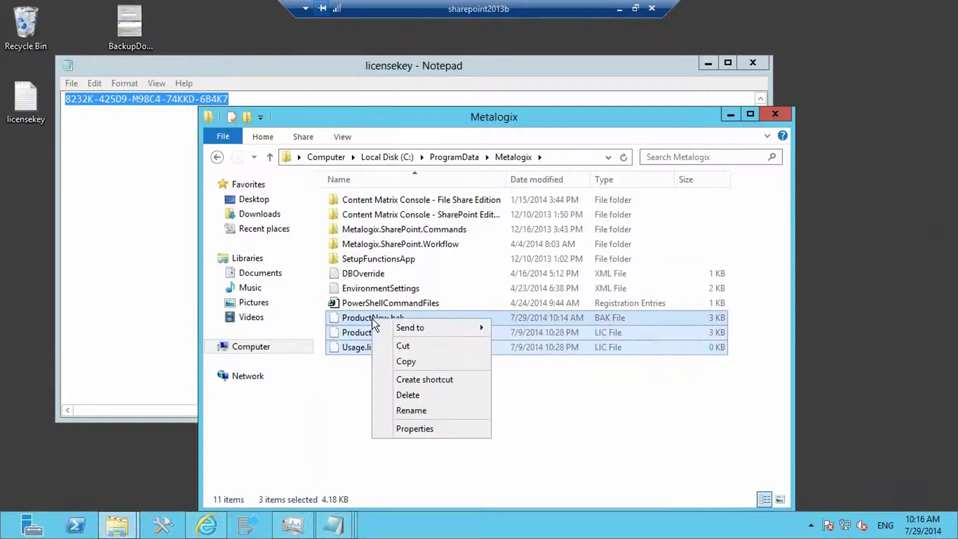
left_click(407, 360)
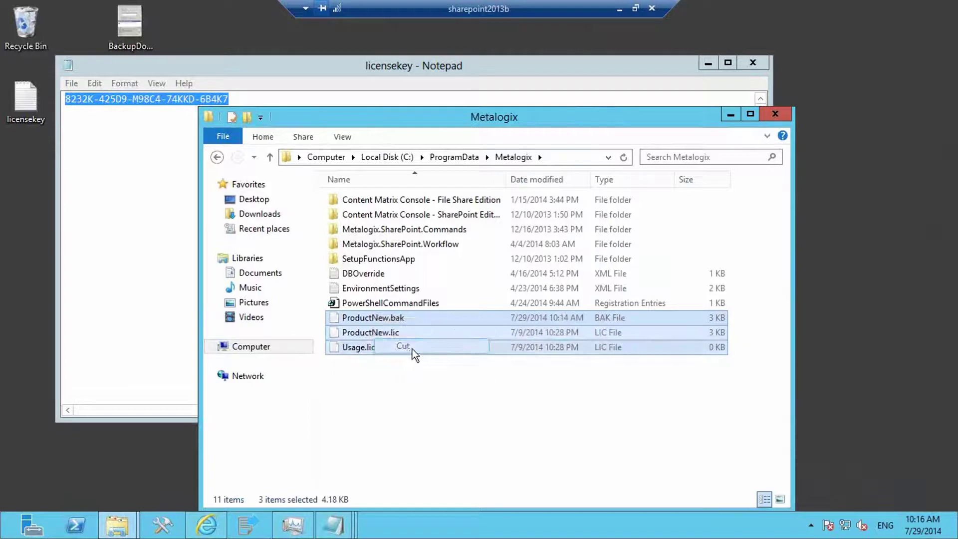
right_click(888, 268)
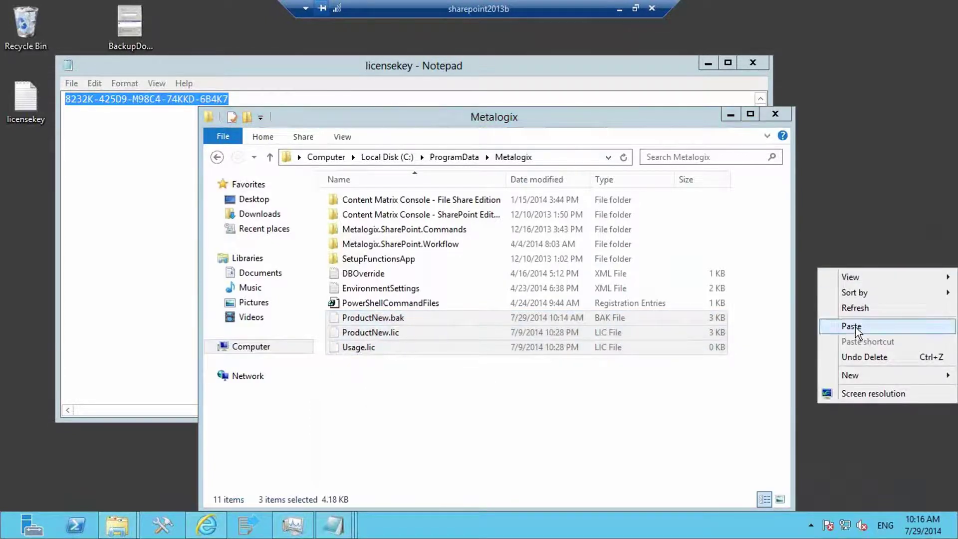
left_click(855, 327)
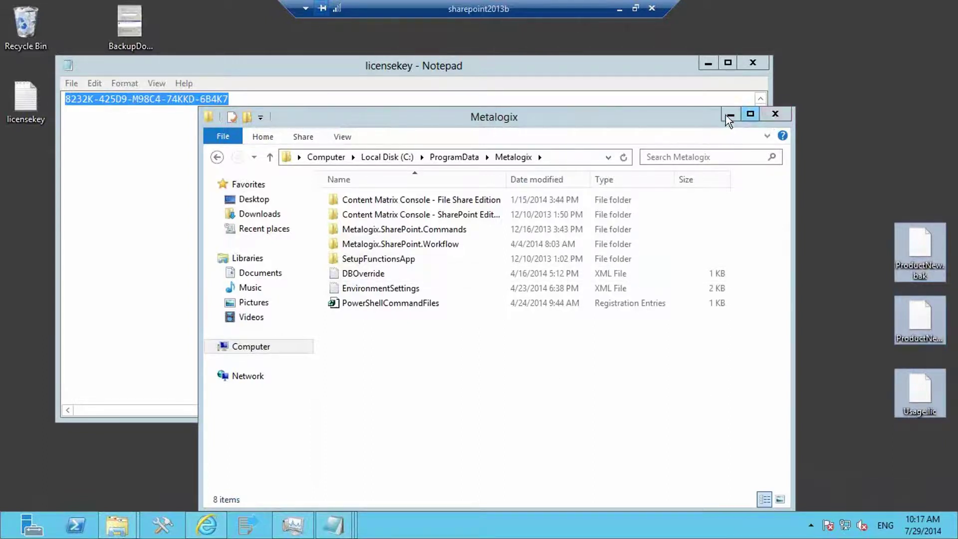
Close Explorer and relaunch Content Matrix Console – SharePoint Edition via a 'content' search.
left_click(775, 114)
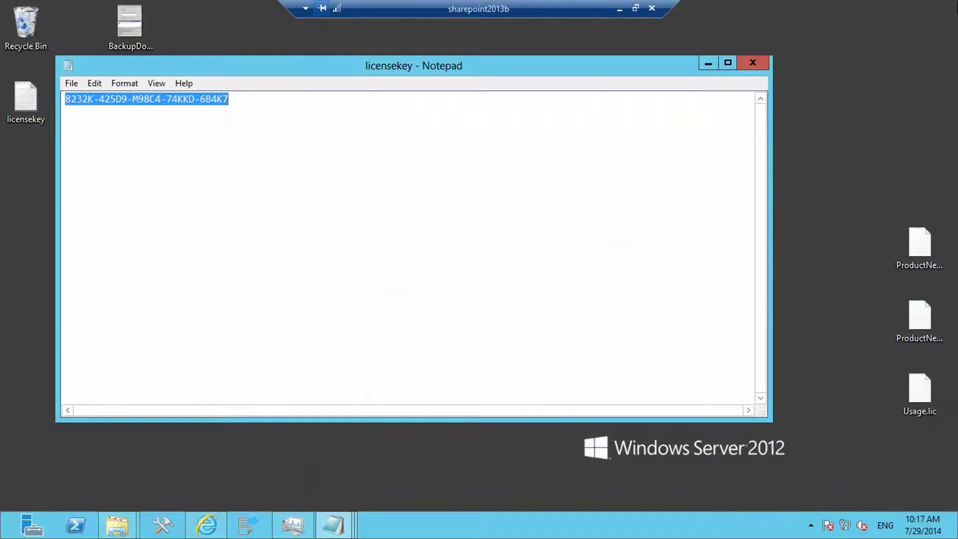
mouse_move(957, 0)
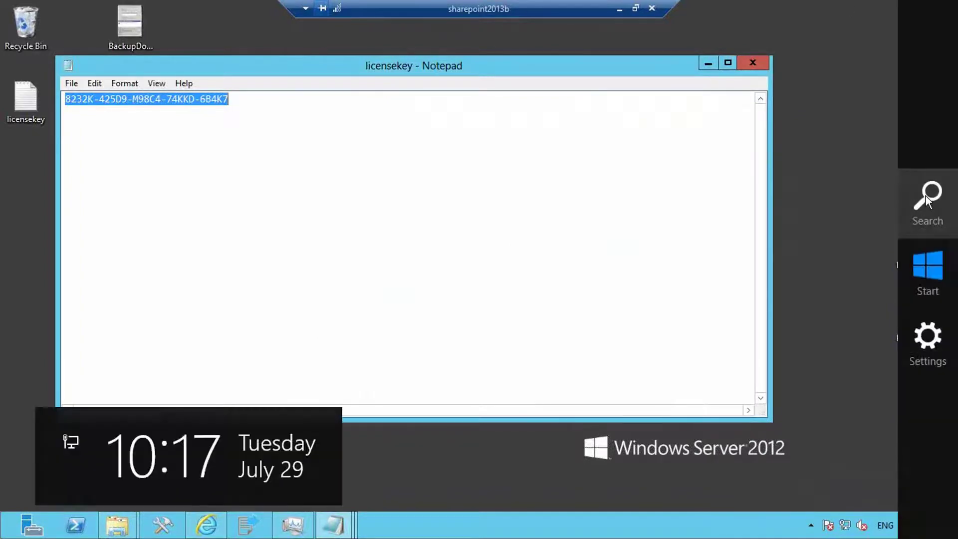
left_click(925, 194)
type("content")
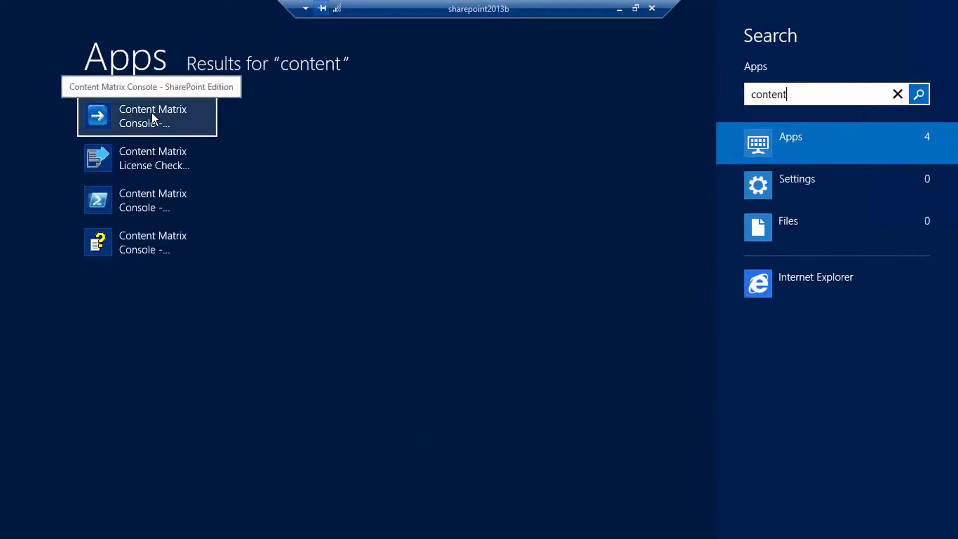
left_click(152, 113)
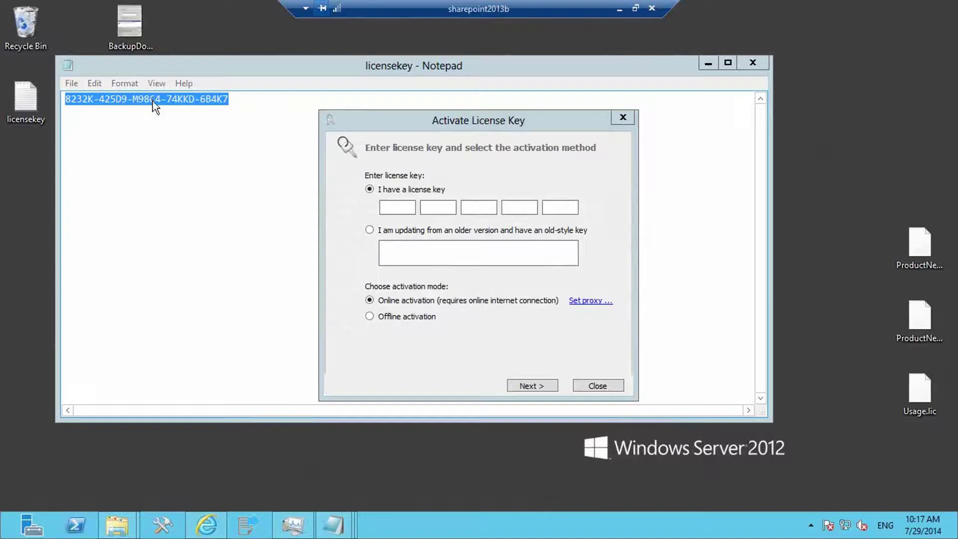
Paste the Notepad license key into the five boxes and activate online, valid until 31 July 2014.
right_click(153, 101)
left_click(189, 147)
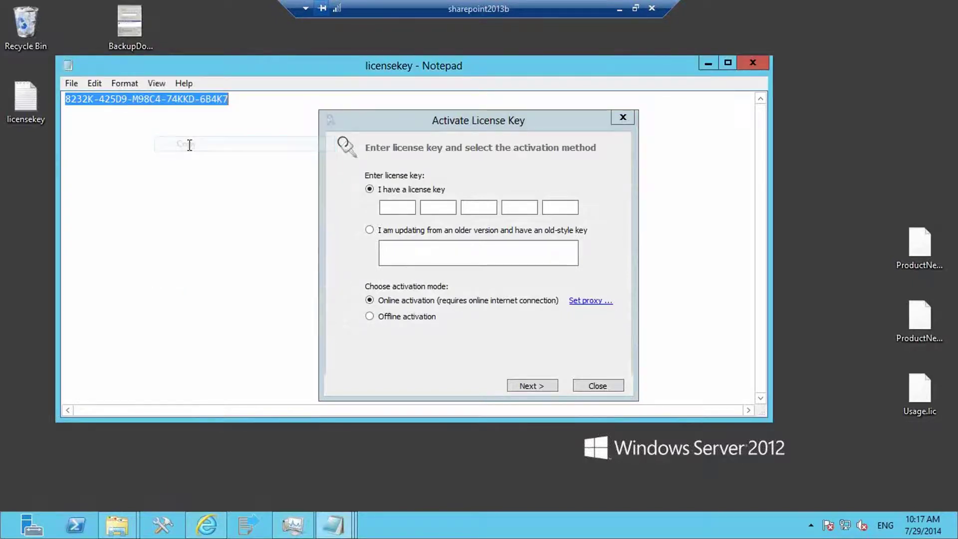
left_click(397, 206)
left_click(398, 207)
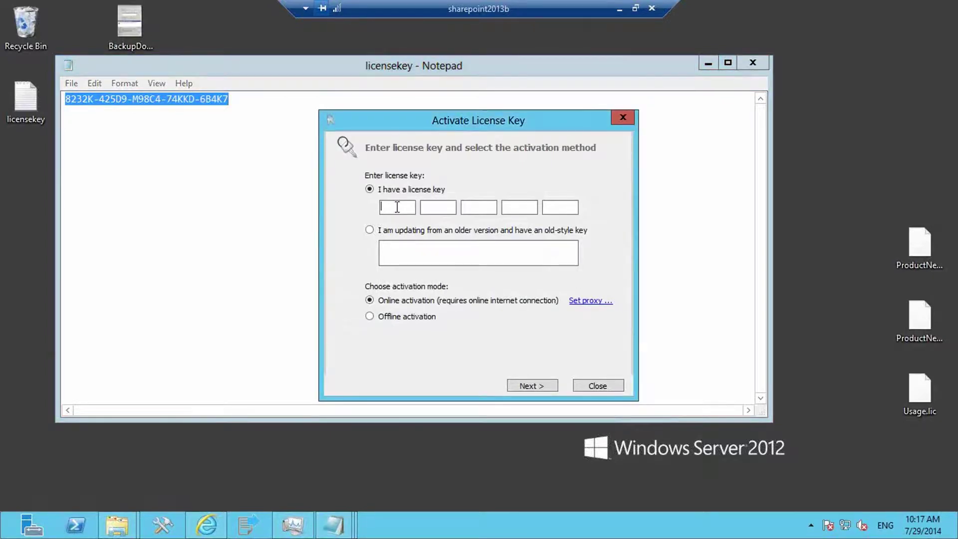
right_click(396, 207)
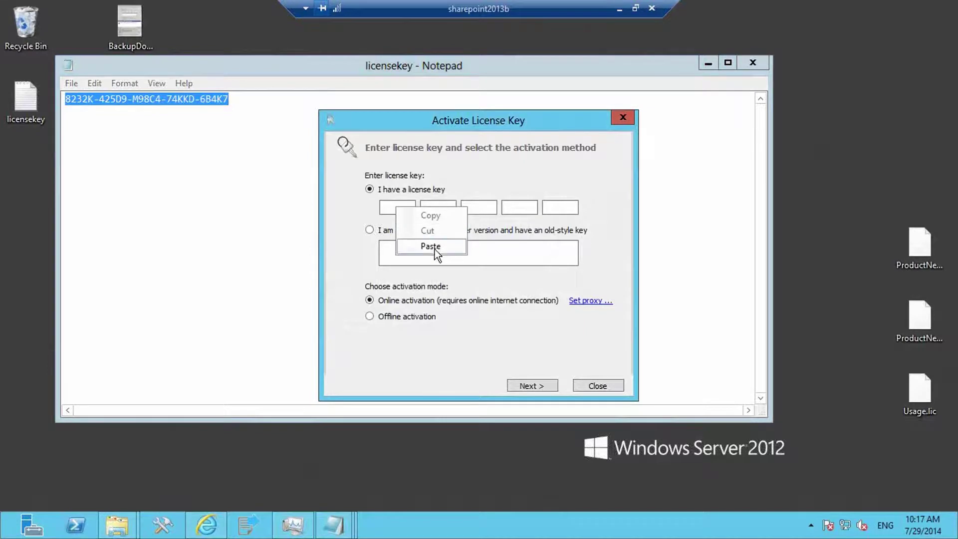
left_click(435, 250)
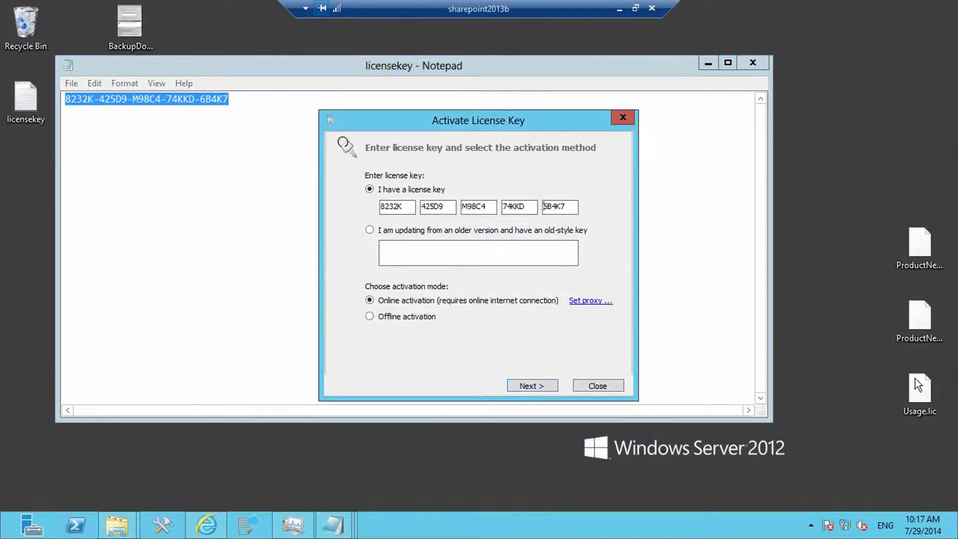
left_click(333, 525)
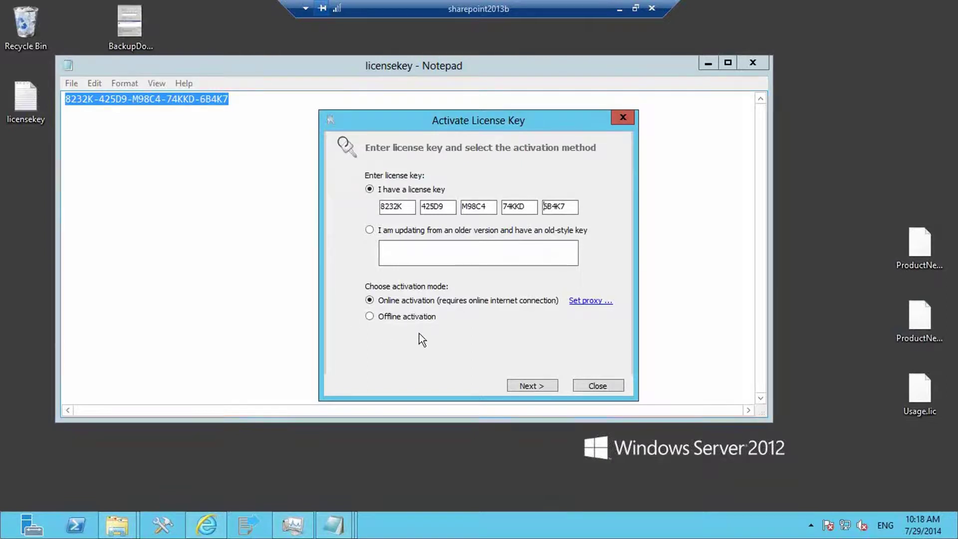
left_click(530, 386)
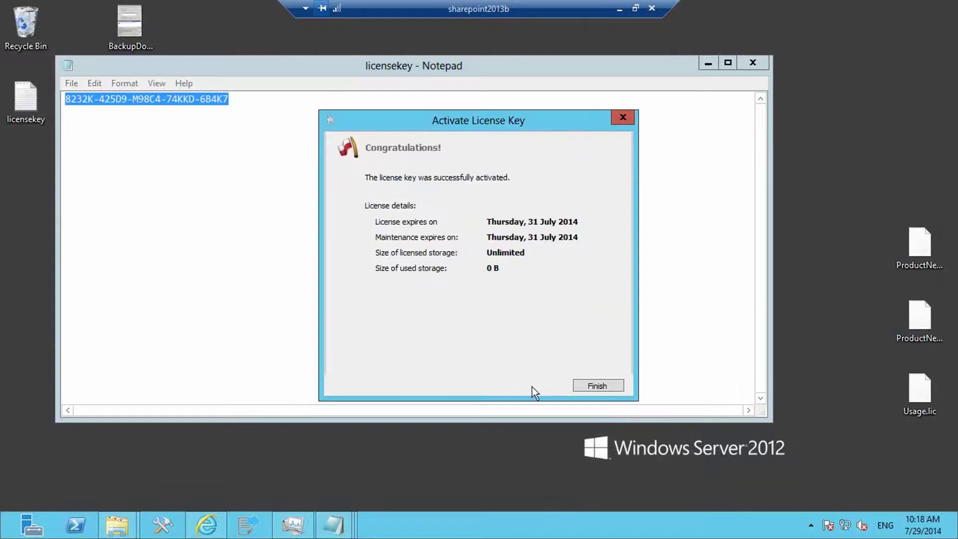
left_click(597, 386)
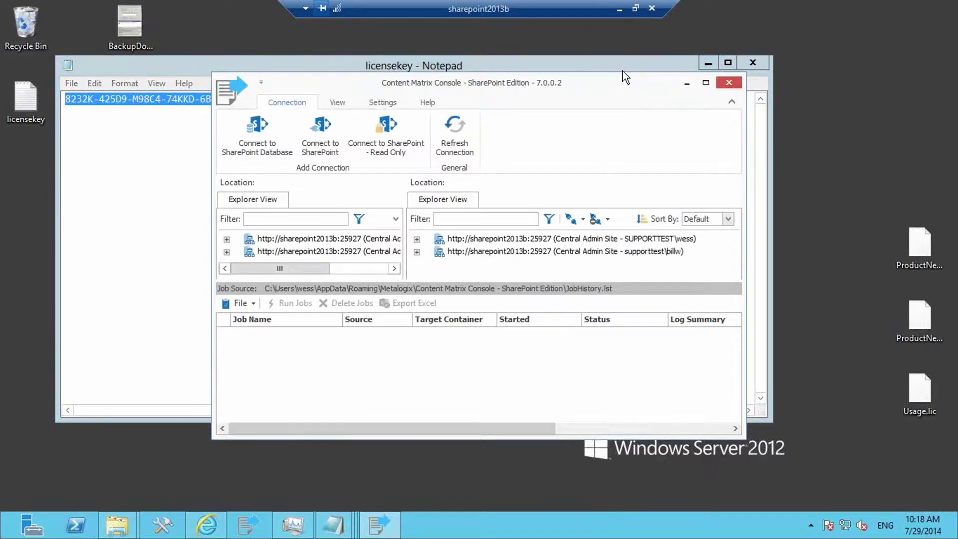
Minimize the Remote Desktop session to return to the local PowerPoint licensing slides.
left_click(619, 9)
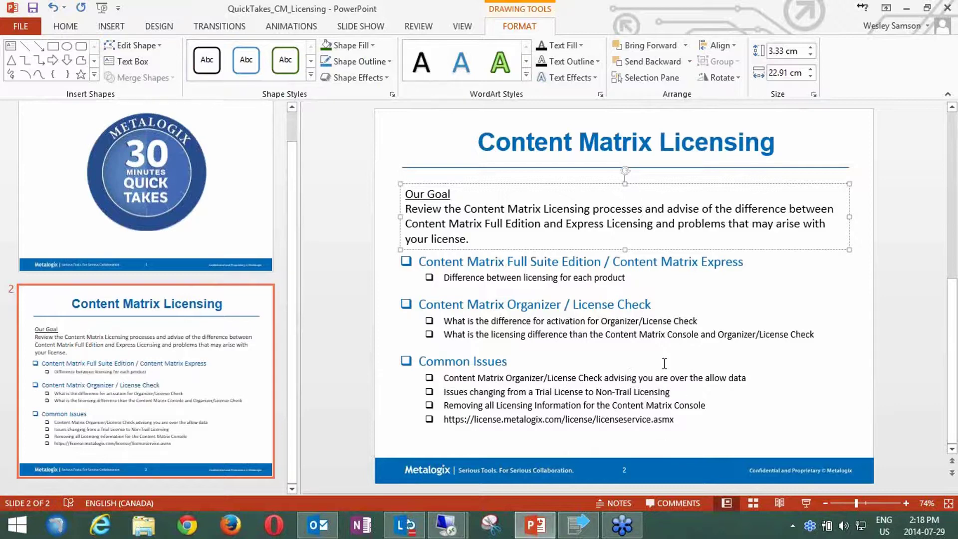
Copy the licenseservice.asmx URL from the Common Issues slide and switch back to sharepoint2013b.
left_click(682, 419)
left_click(444, 420, "shift")
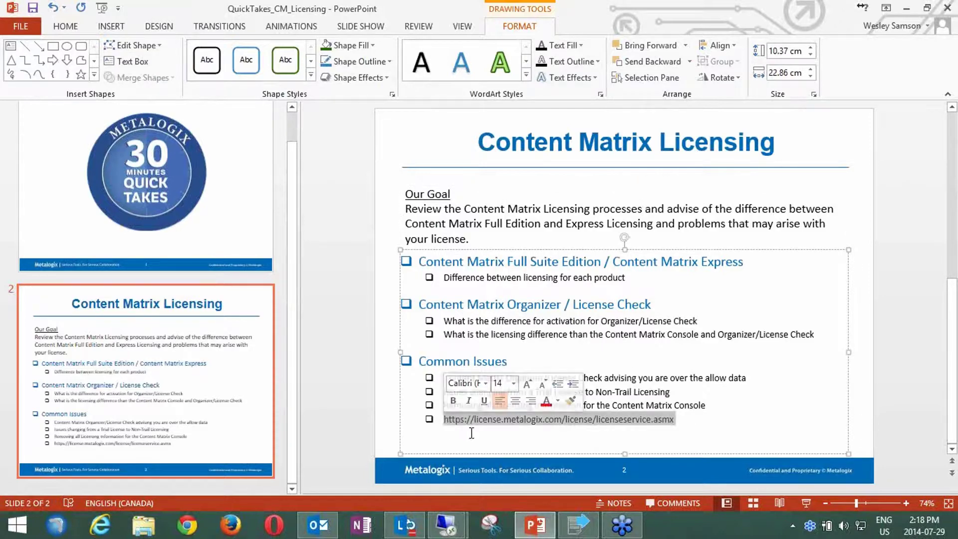
key("End")
key("Return")
triple_click(444, 419)
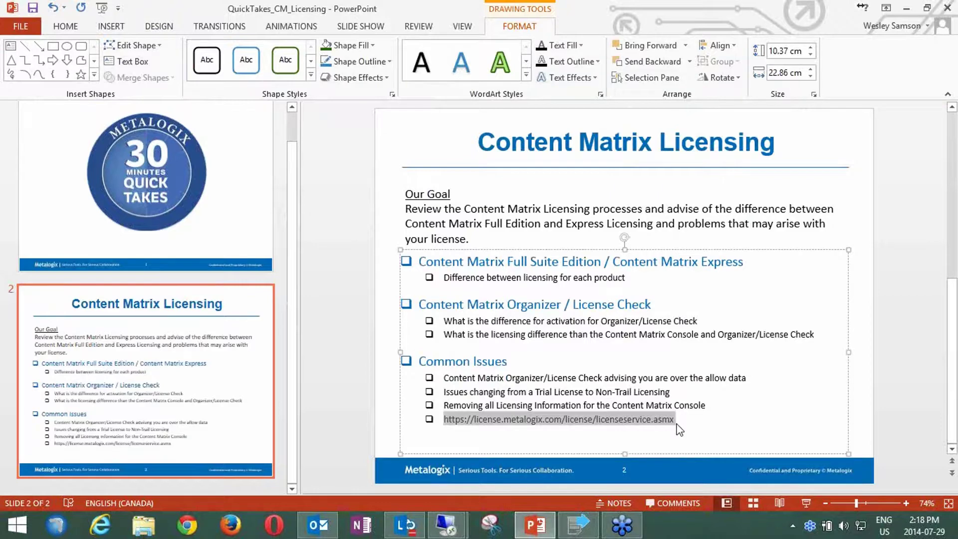
mouse_move(679, 429)
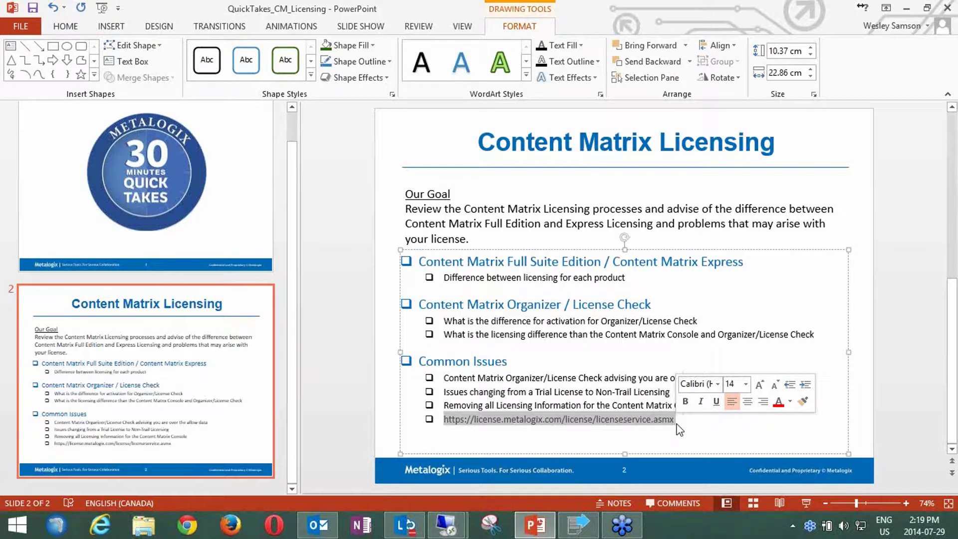
right_click(625, 425)
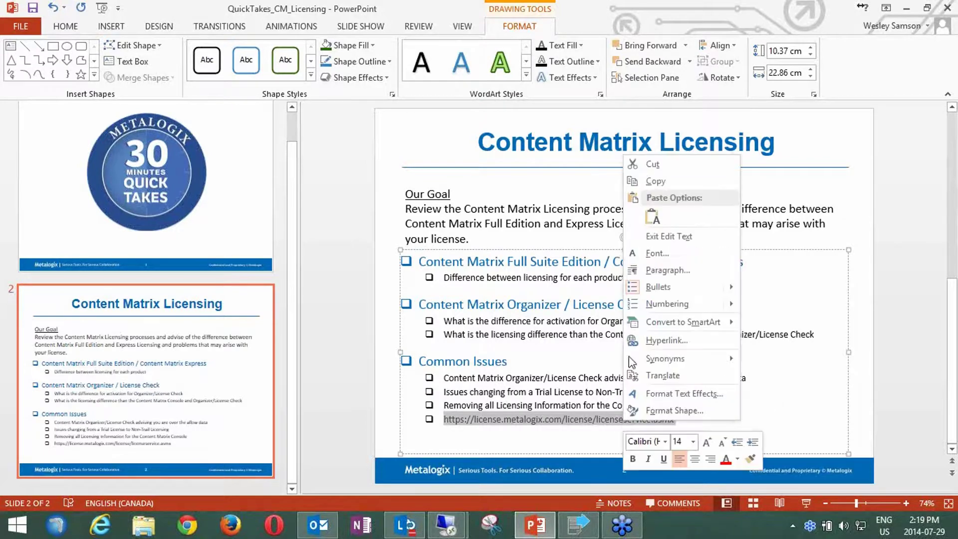
left_click(656, 182)
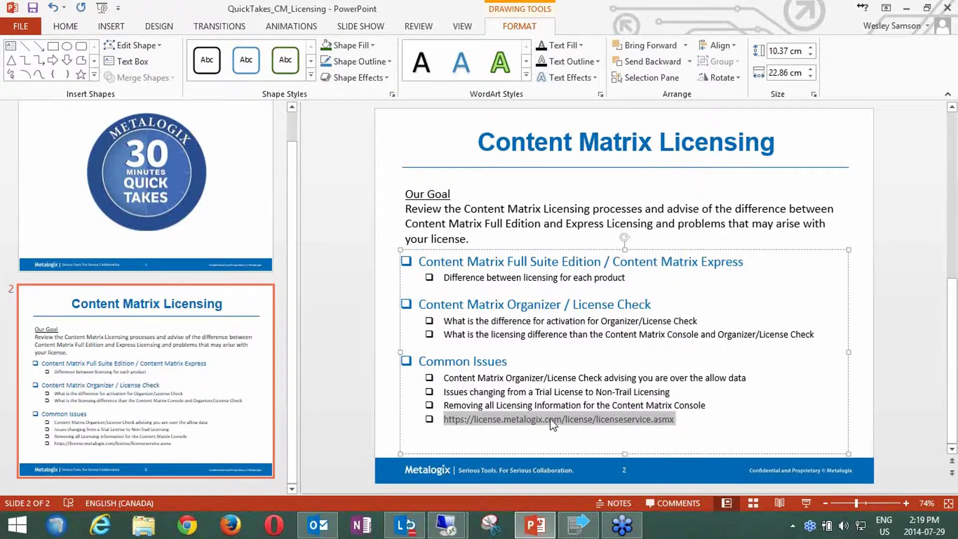
mouse_move(456, 534)
left_click(486, 474)
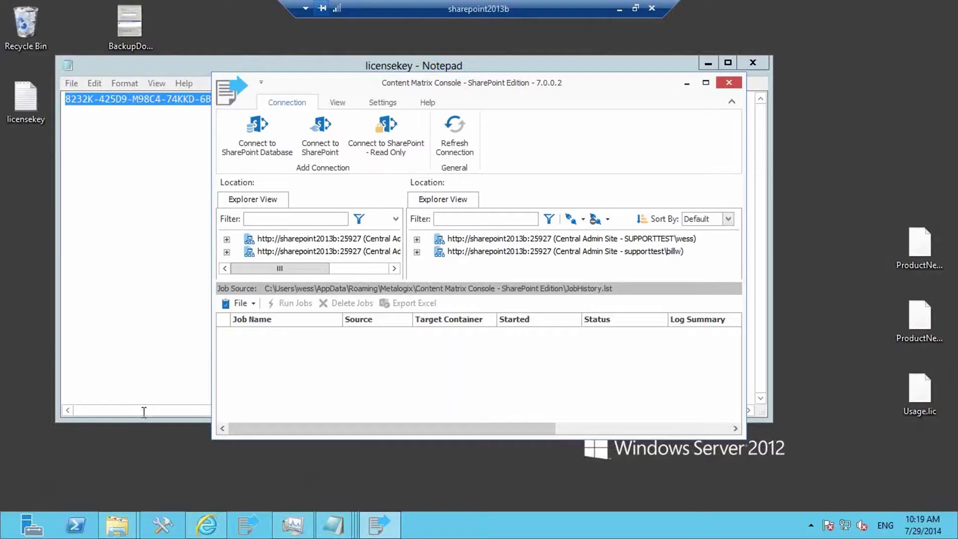
left_click(204, 533)
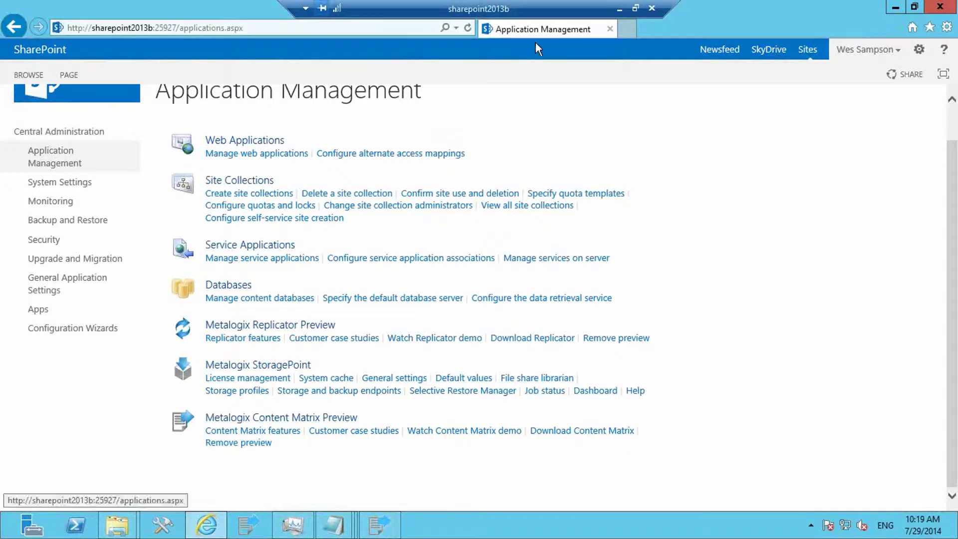
left_click(630, 29)
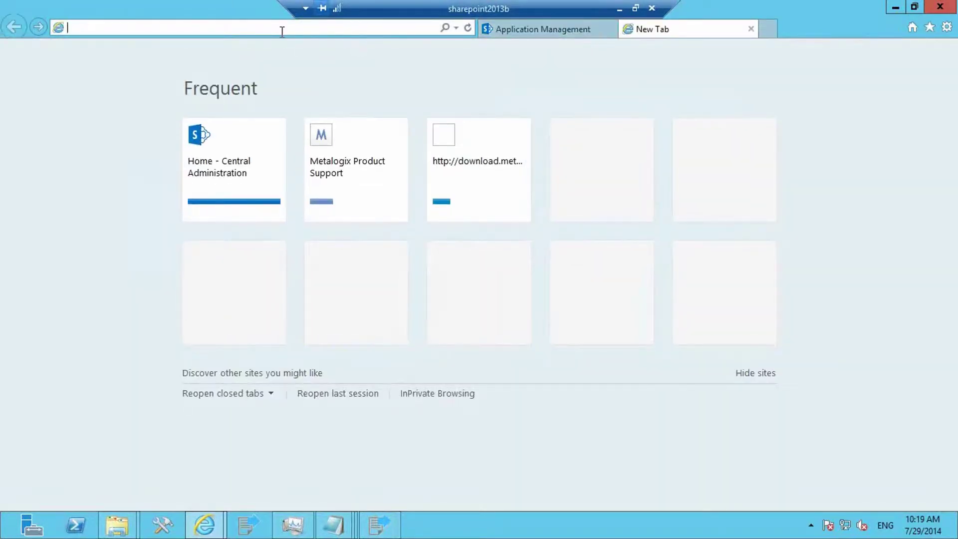
key("ctrl+v")
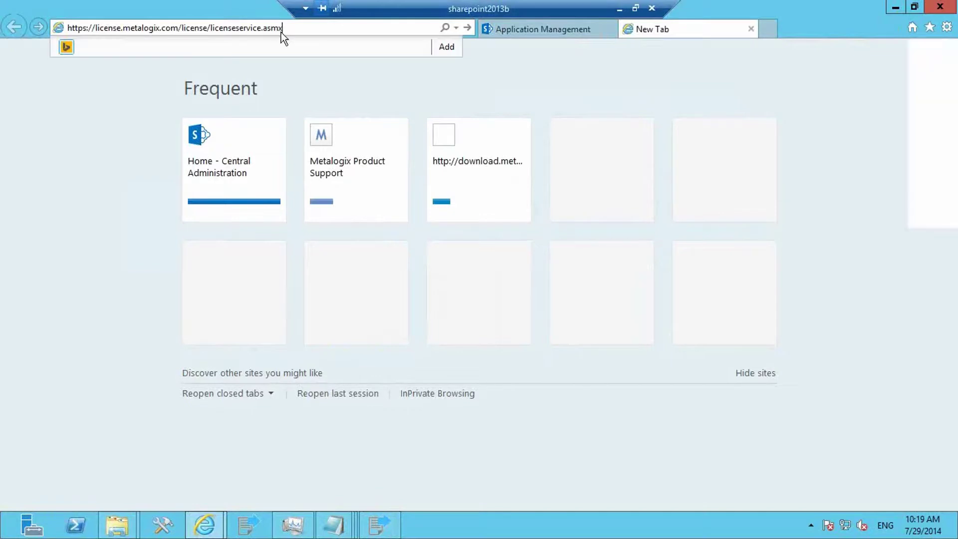